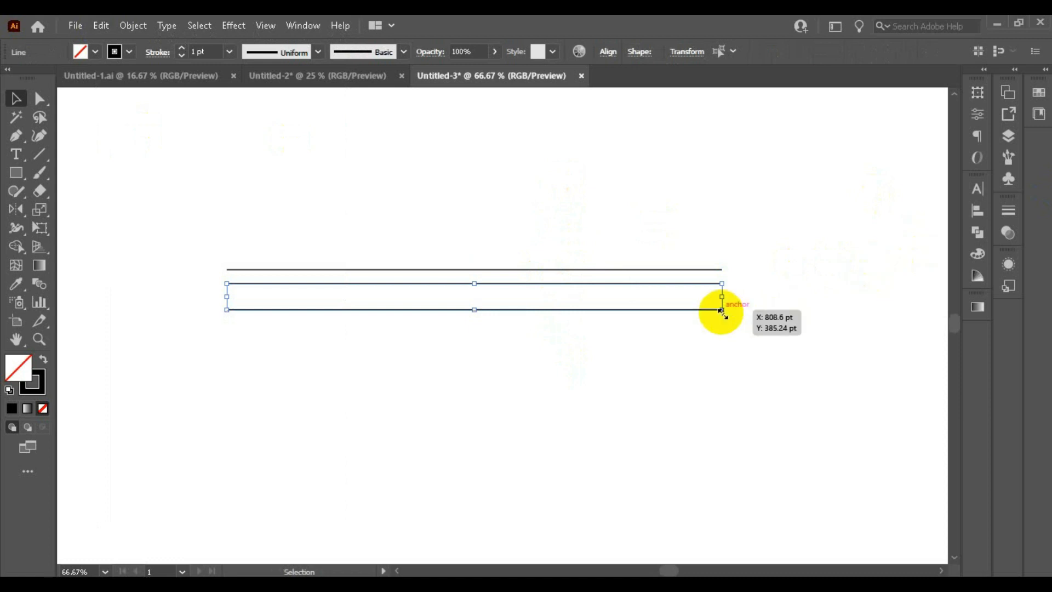
Rotate a copy of the two lower horizontal lines to a vertical position through their center
drag(730, 308, 487, 170)
scroll(526, 206, up, 2)
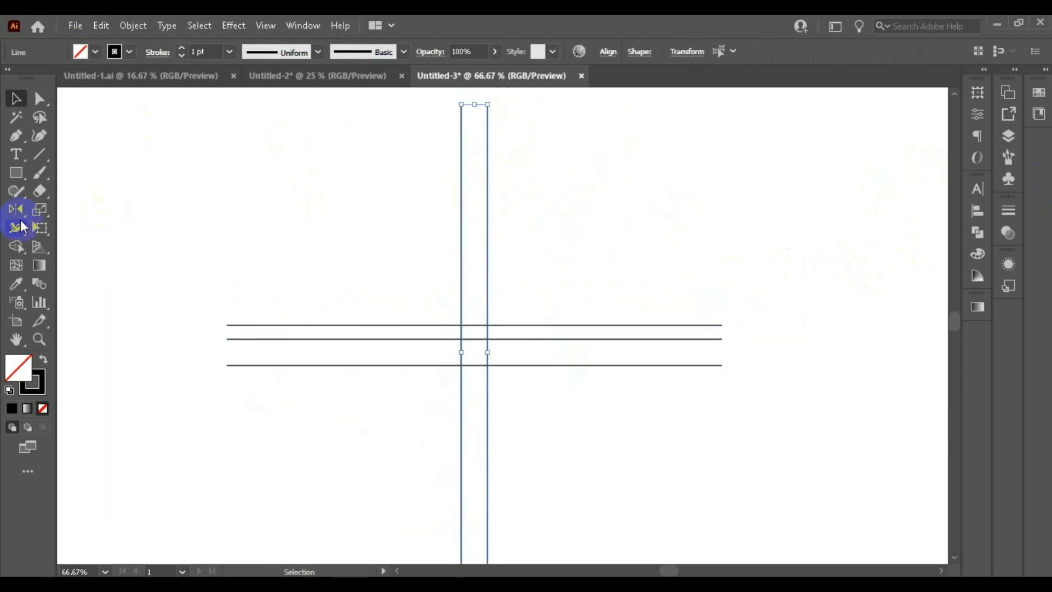
Rotate the vertical line pair by 30° with the Rotate tool
drag(16, 211, 106, 204)
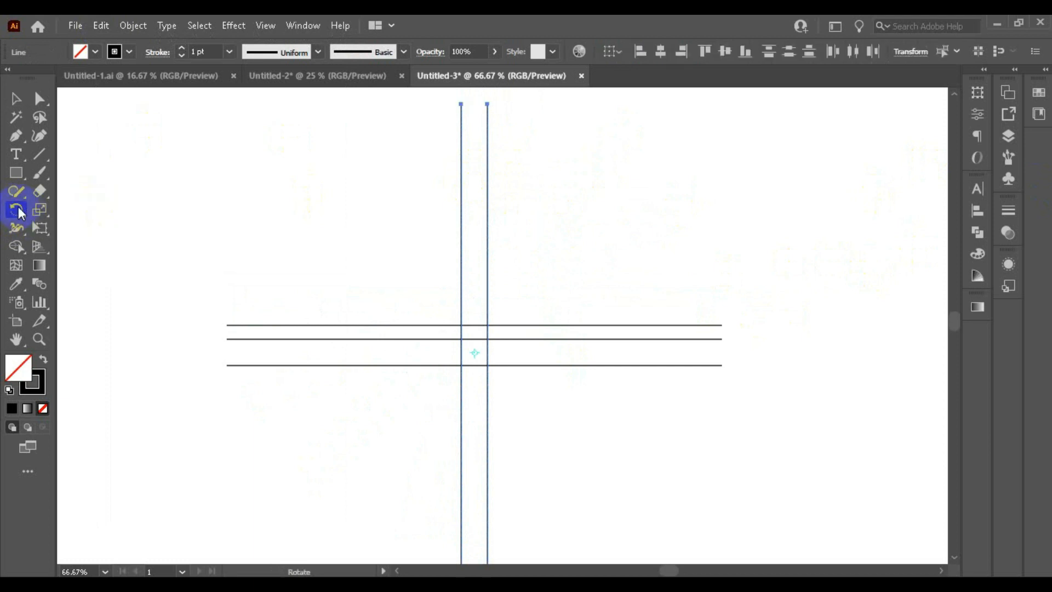
double_click(16, 210)
click(956, 321)
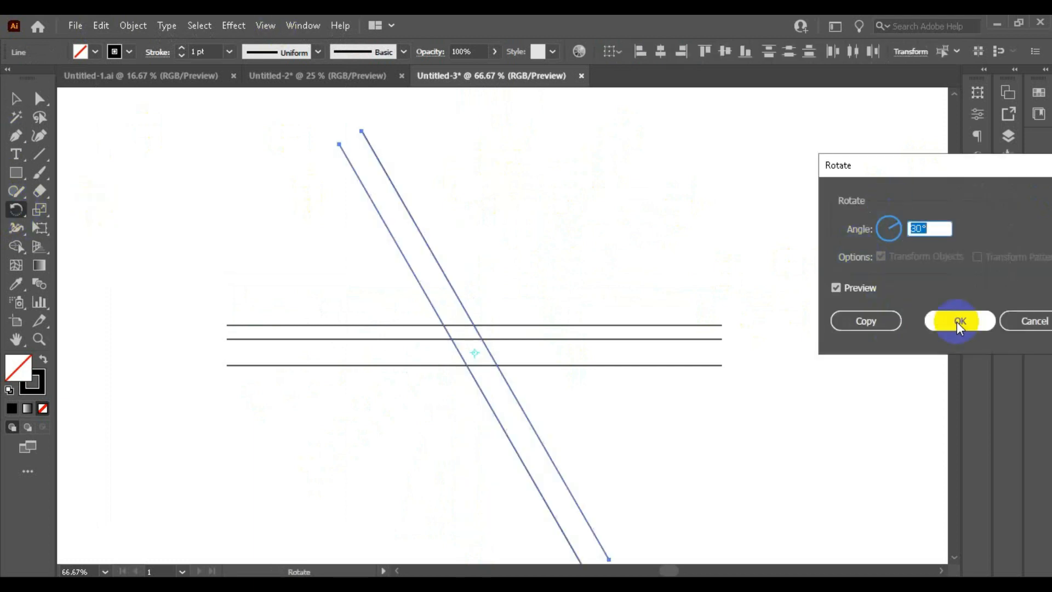
Reflect a copy of the slanted line pair across the vertical axis with the Reflect tool
drag(16, 215, 90, 228)
double_click(16, 210)
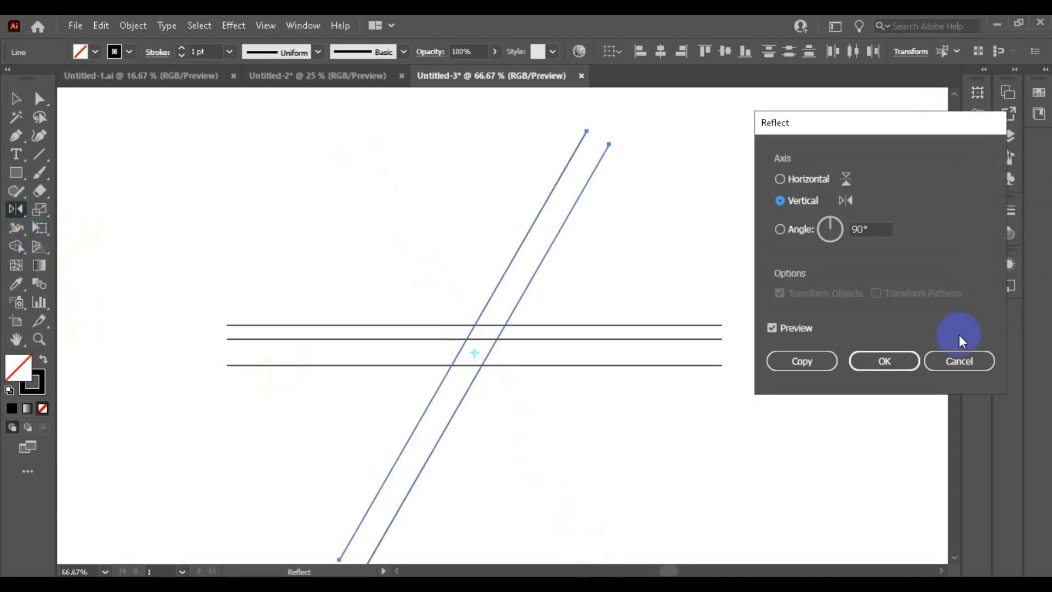
click(789, 365)
scroll(522, 251, down, 1)
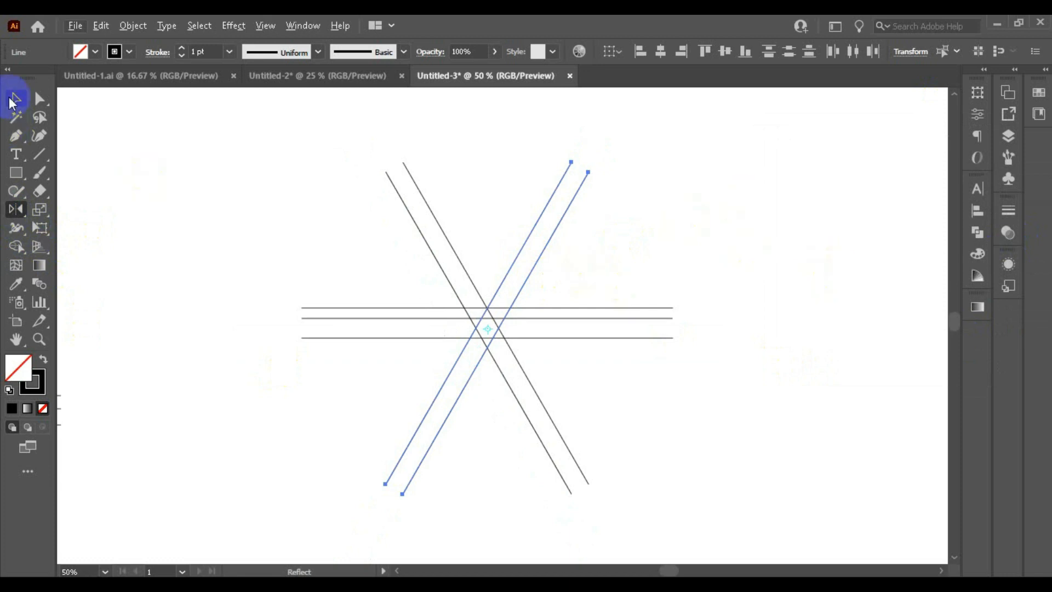
Select the four diagonal lines and move them down relative to the horizontal lines
click(12, 108)
click(639, 204)
scroll(421, 274, up, 1)
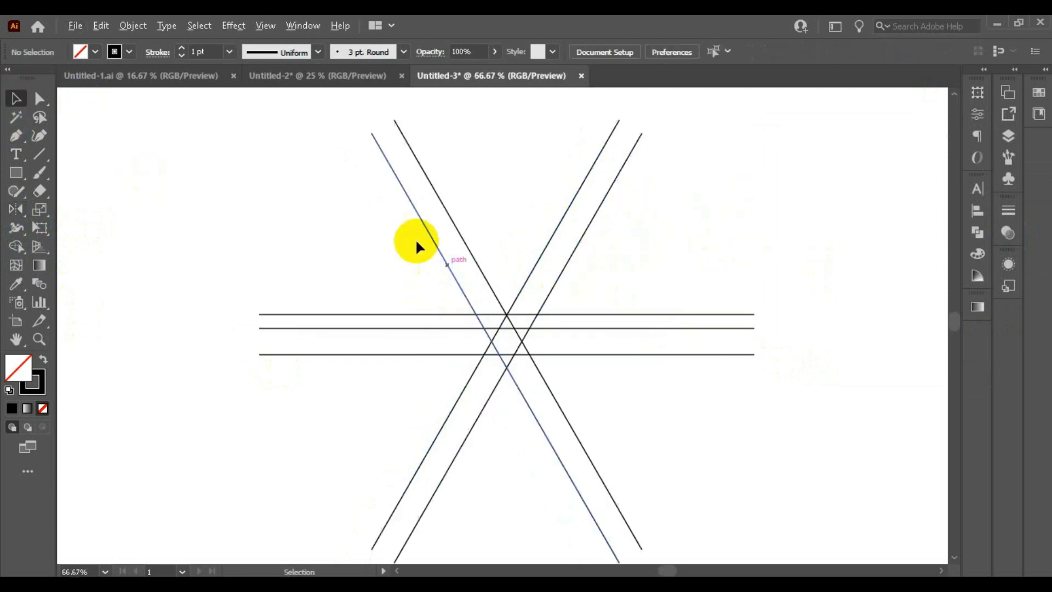
drag(418, 241, 617, 304)
scroll(544, 345, up, 2)
scroll(359, 414, up, 1)
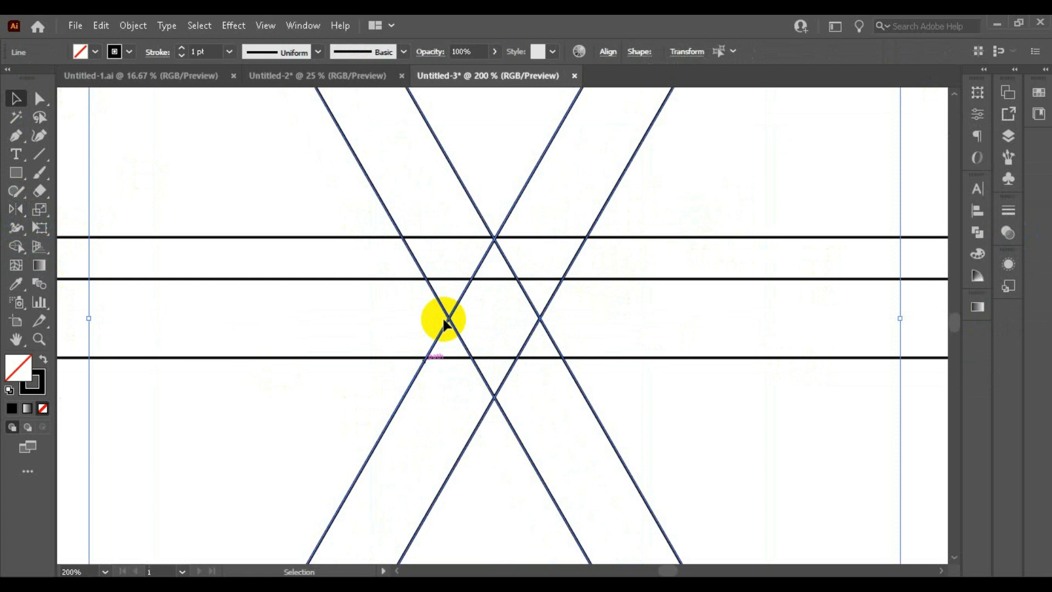
scroll(482, 309, down, 1)
drag(493, 337, 486, 426)
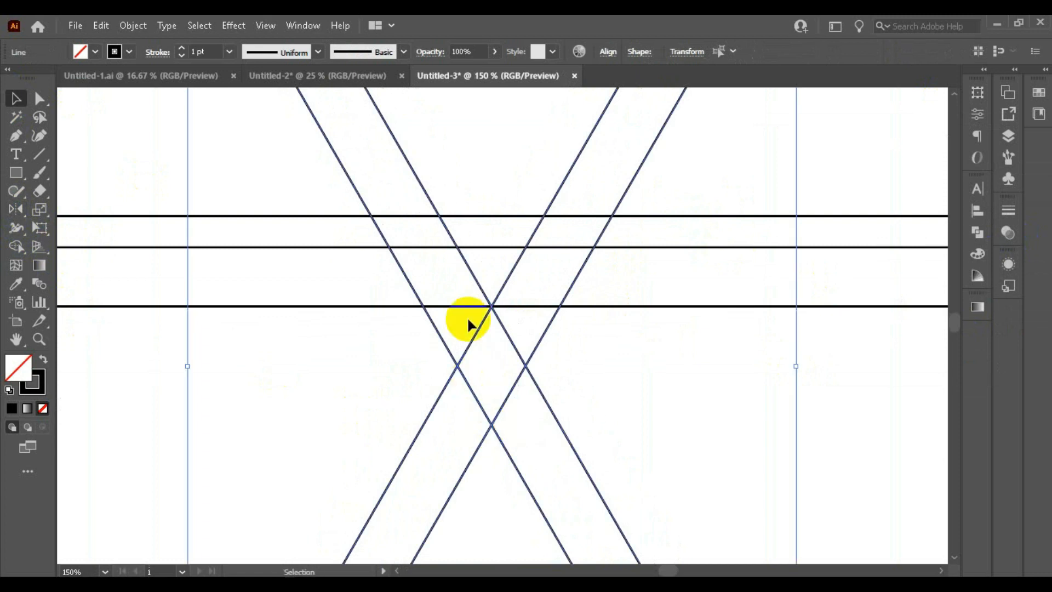
scroll(480, 306, up, 3)
scroll(464, 267, down, 4)
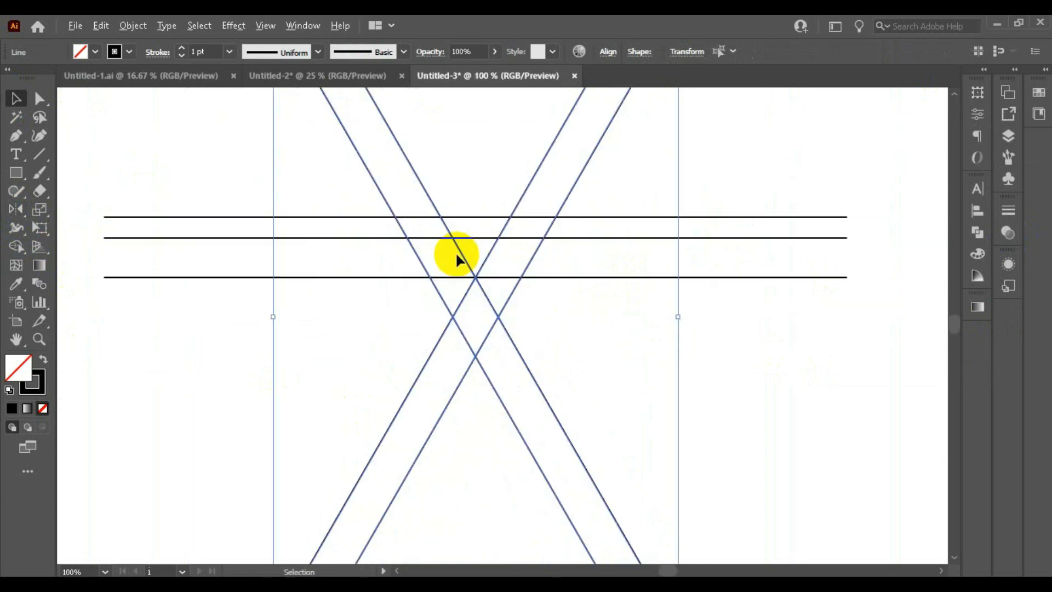
scroll(455, 258, down, 1)
click(691, 186)
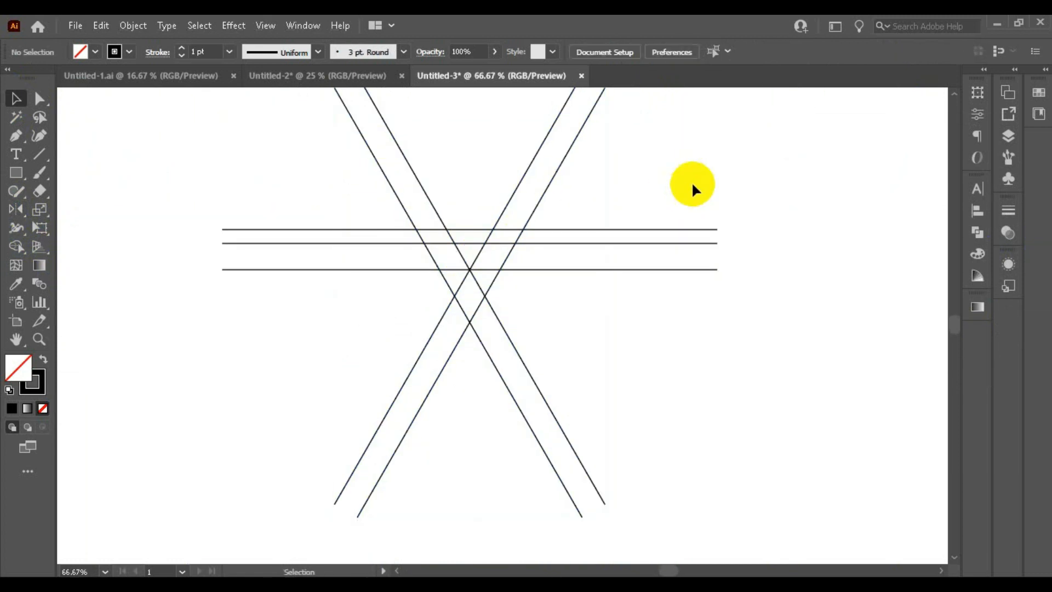
scroll(606, 214, up, 1)
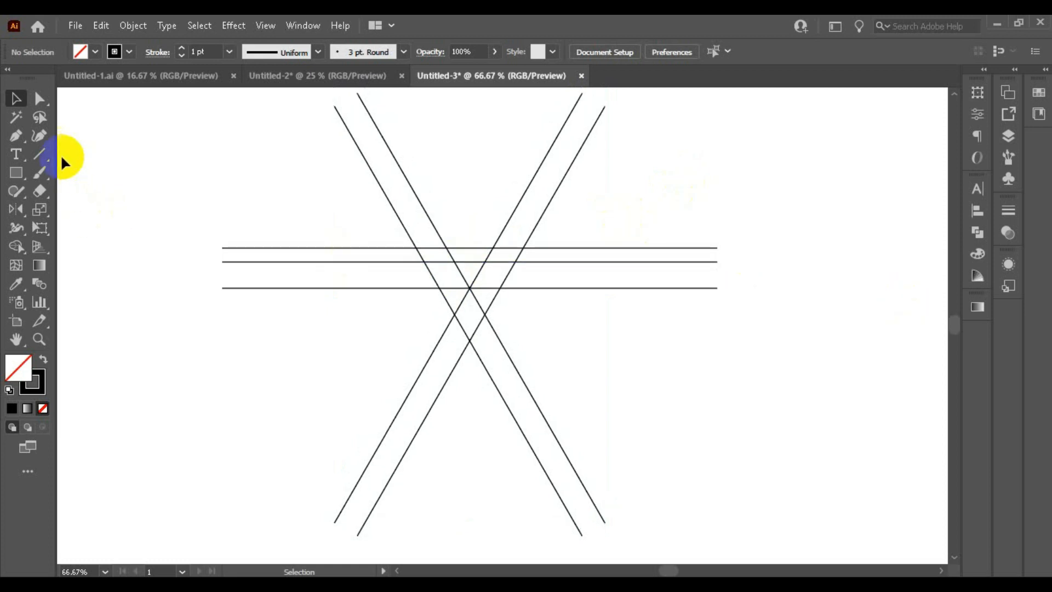
Draw a short slanted Pen line from the right diagonal's intersection with the middle horizontal line up past the top line
click(15, 135)
scroll(550, 226, up, 4)
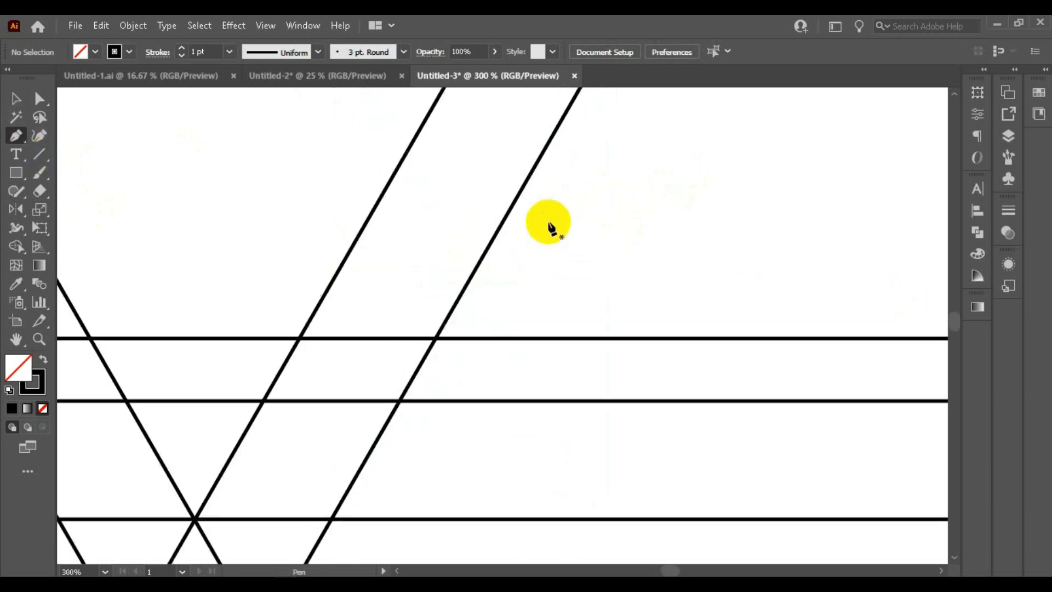
scroll(399, 404, up, 2)
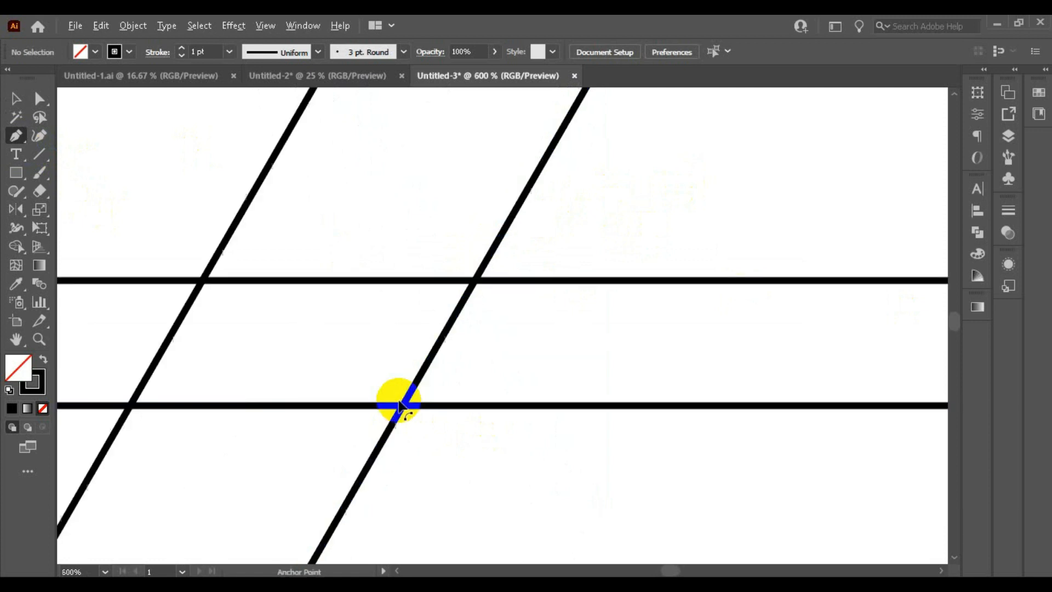
click(403, 405)
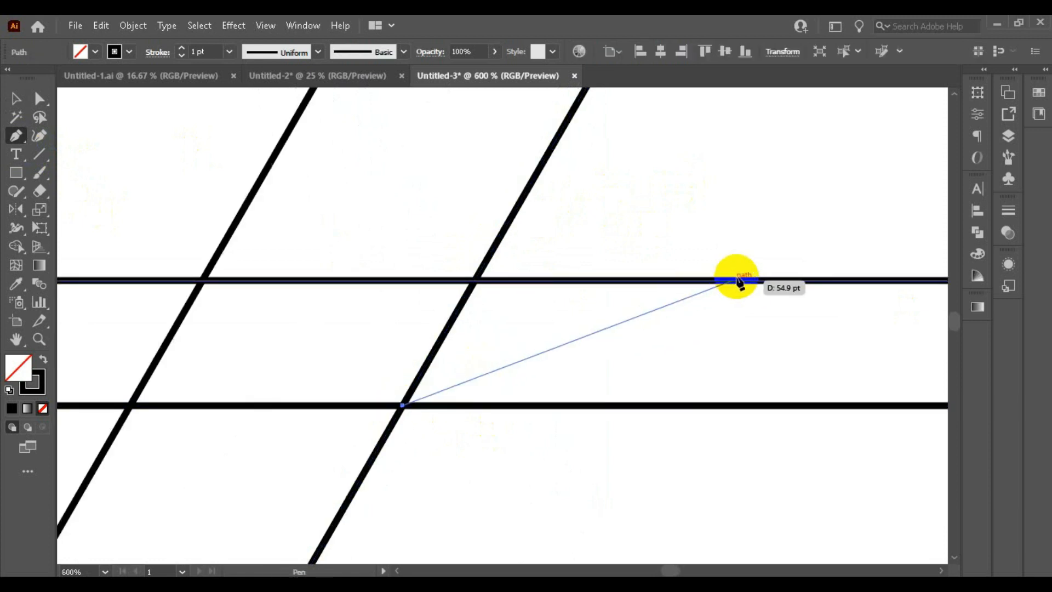
click(789, 256)
scroll(776, 252, down, 4)
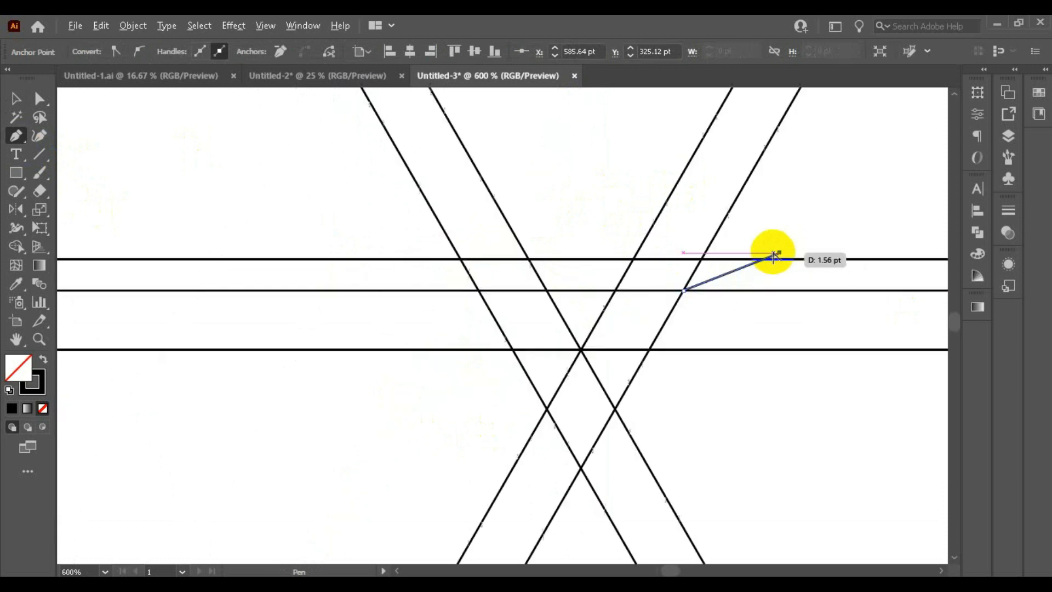
click(15, 99)
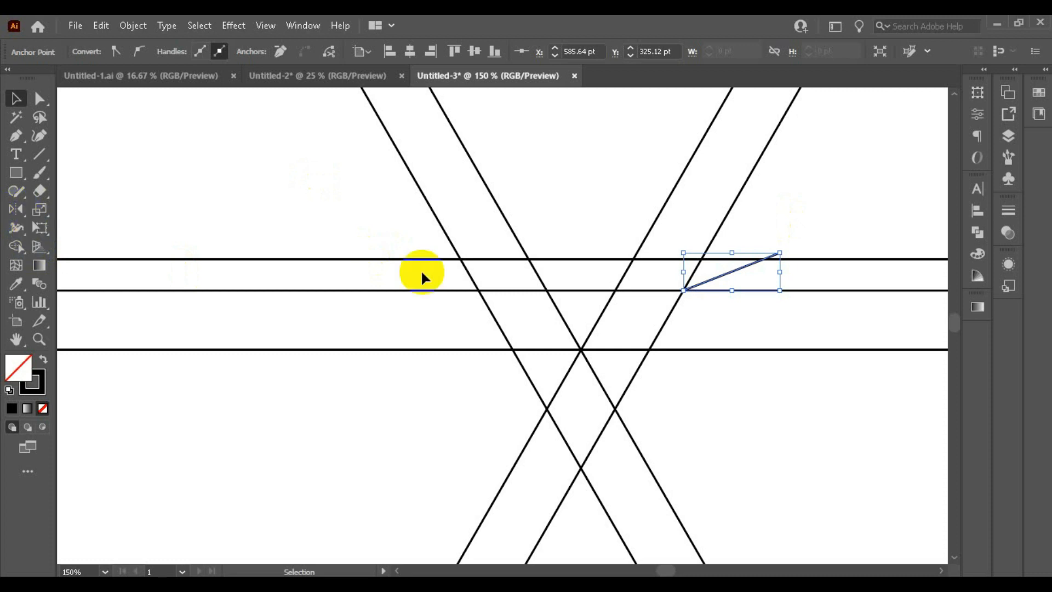
Reflect a copy of the slanted line vertically about its lower endpoint
scroll(759, 270, up, 1)
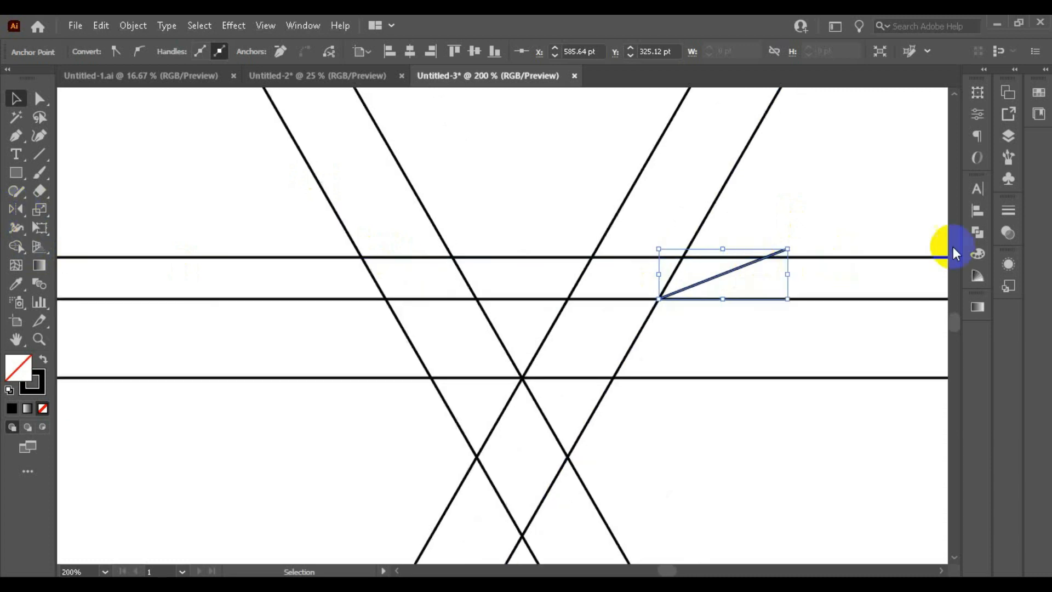
click(11, 208)
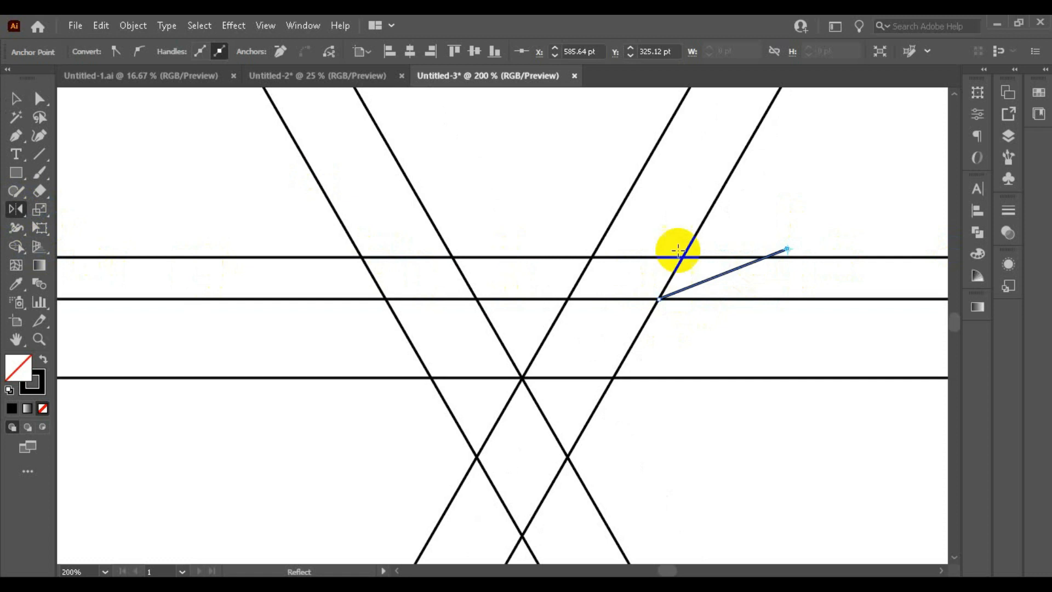
drag(787, 249, 660, 296)
alt+click(660, 296)
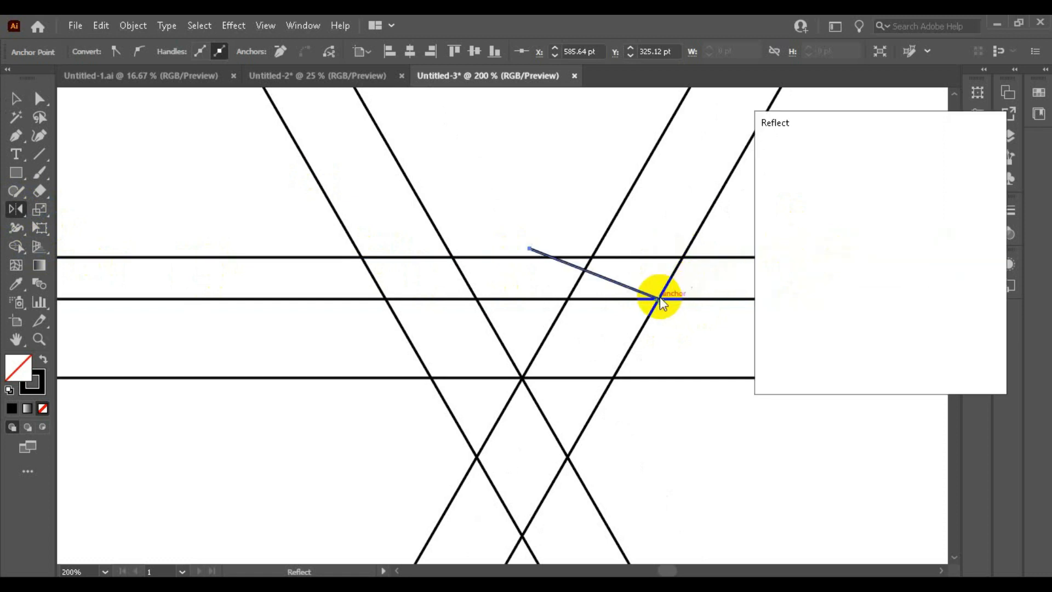
click(799, 362)
Move the mirrored line left so its lower end meets the left diagonal's intersection with the middle horizontal line
click(15, 98)
scroll(745, 282, up, 1)
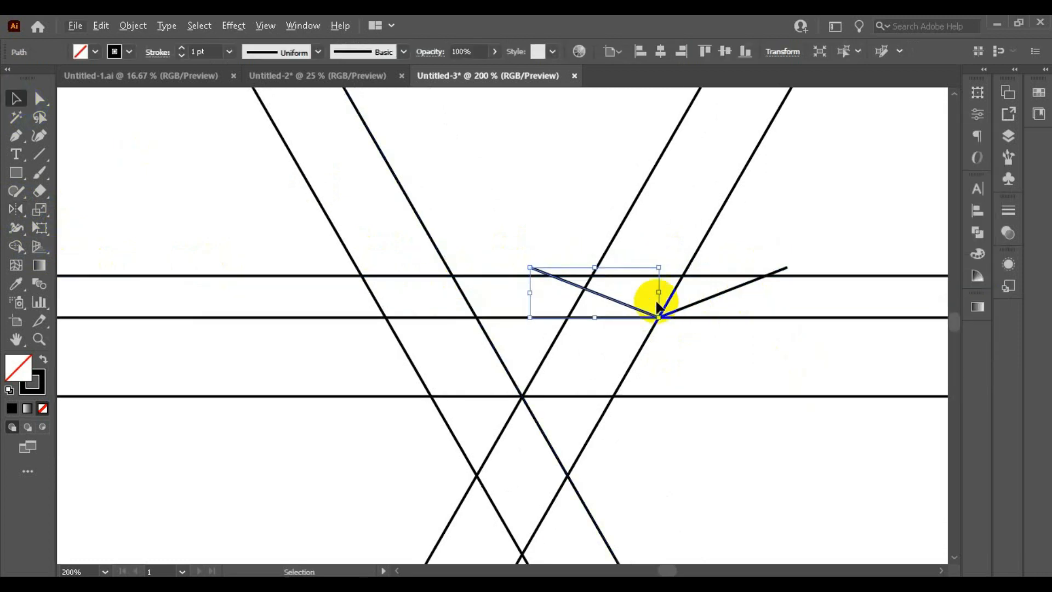
drag(626, 308, 351, 308)
scroll(342, 313, up, 4)
drag(470, 319, 495, 326)
scroll(383, 242, down, 4)
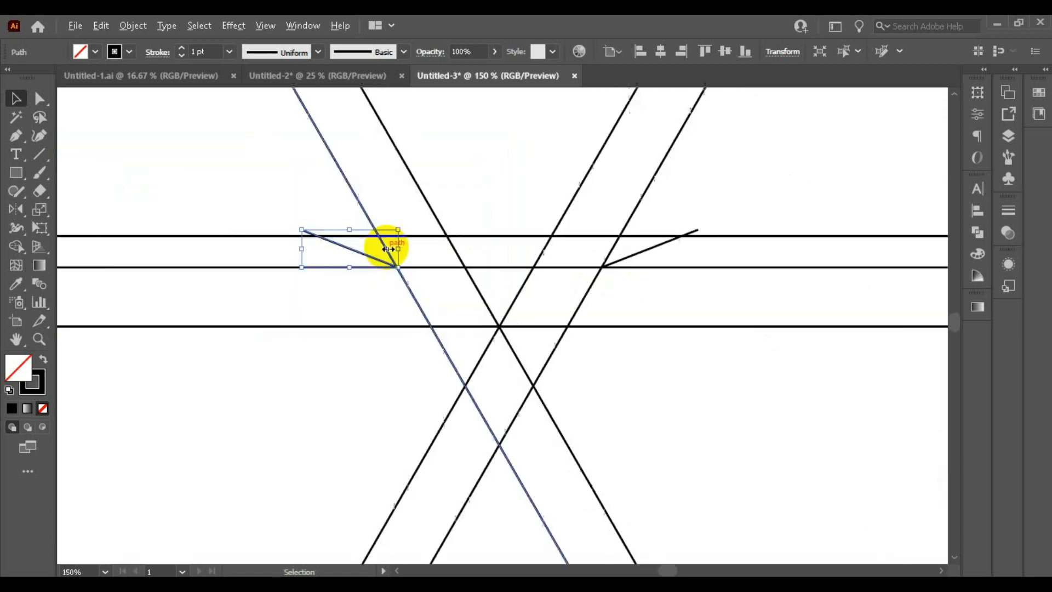
scroll(584, 232, down, 3)
scroll(671, 221, up, 1)
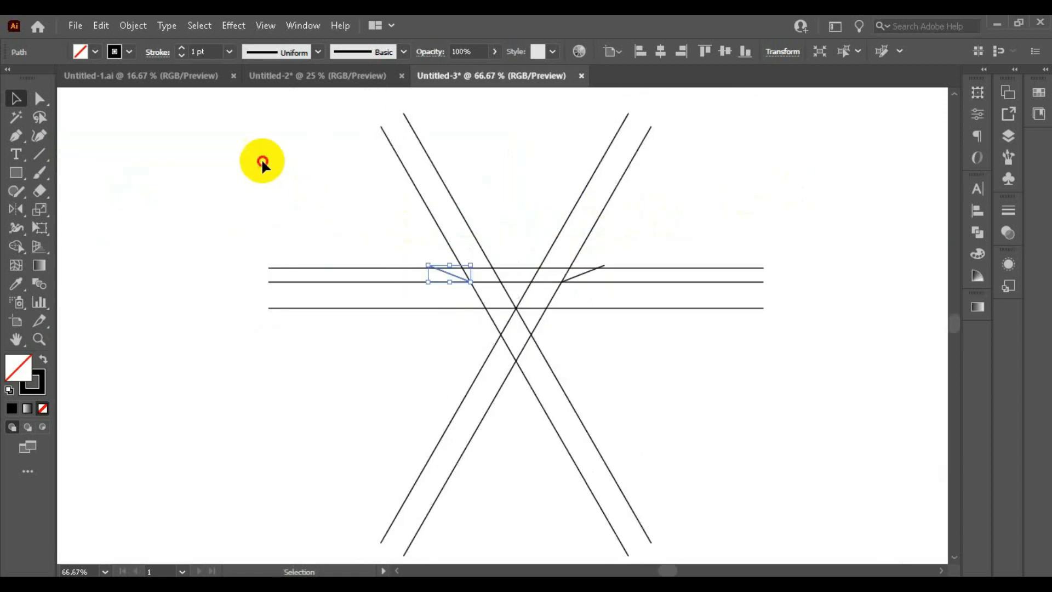
Select all the lines, choose the Shape Builder tool, and set a black fill with no stroke
drag(263, 160, 723, 382)
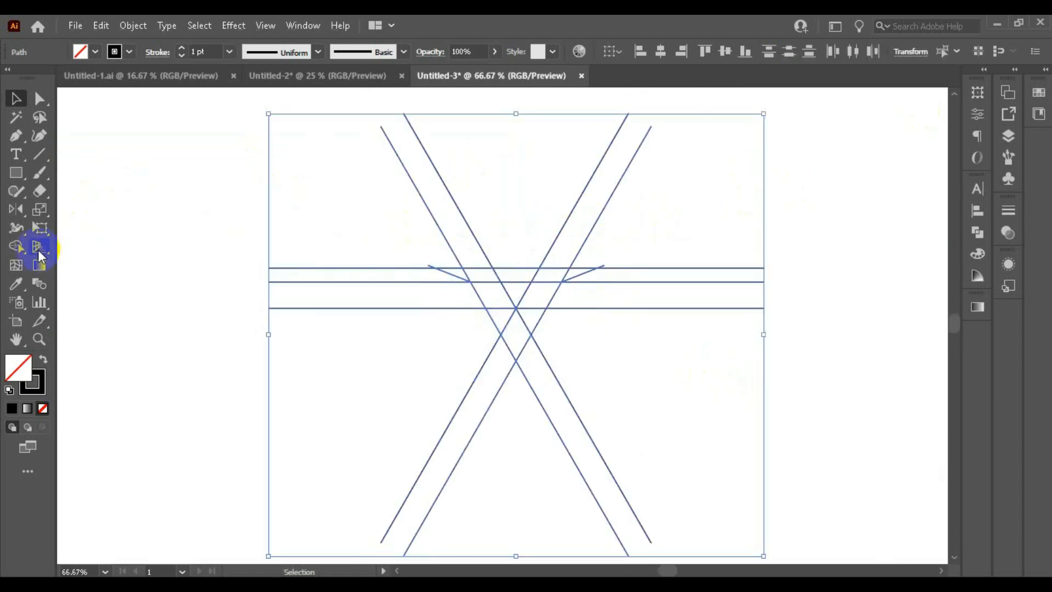
click(15, 249)
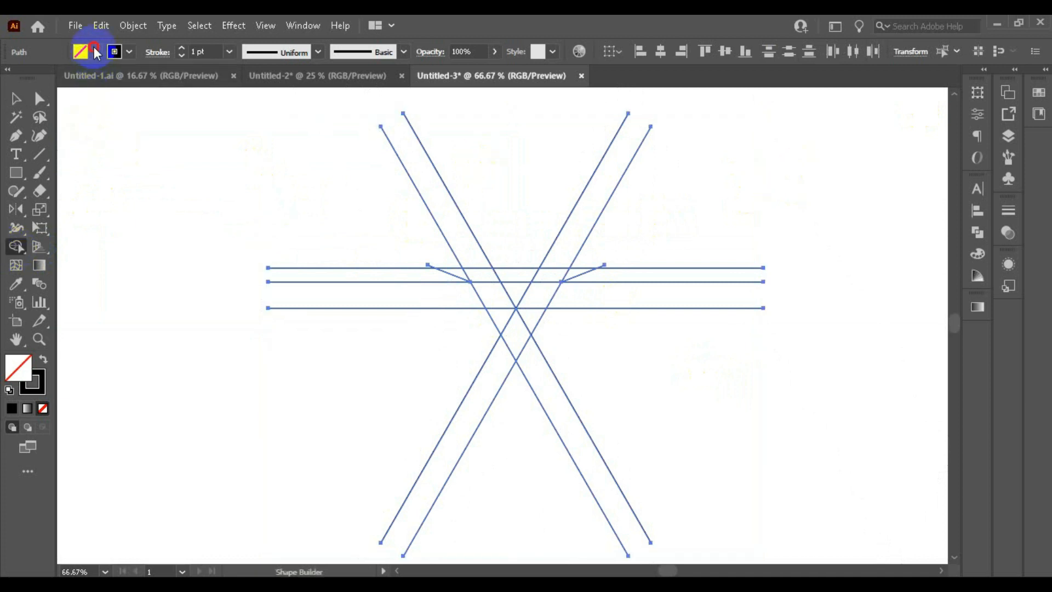
click(82, 52)
click(40, 80)
click(119, 50)
click(120, 51)
click(10, 76)
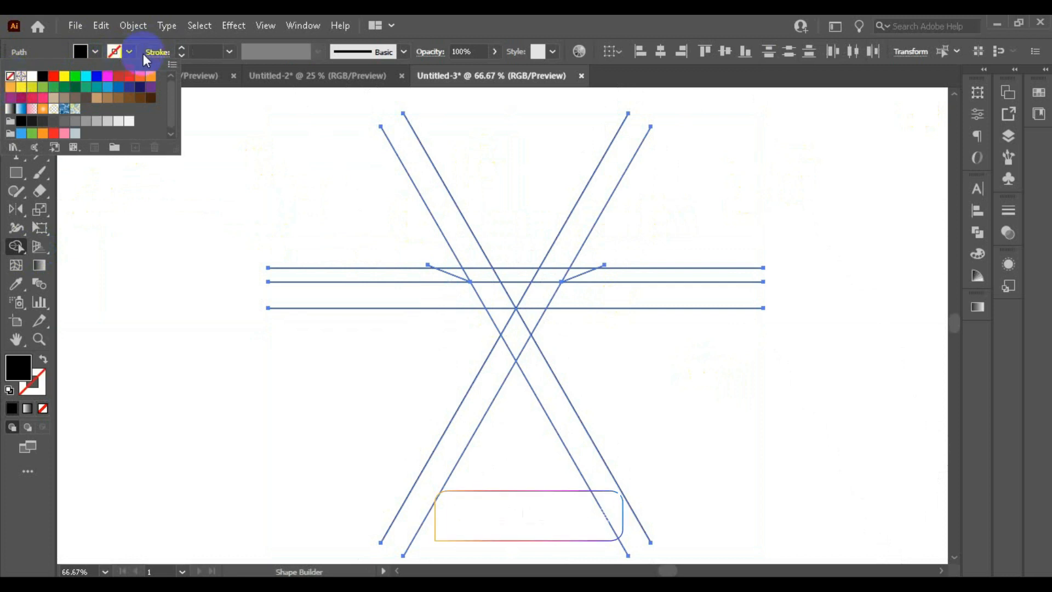
click(122, 53)
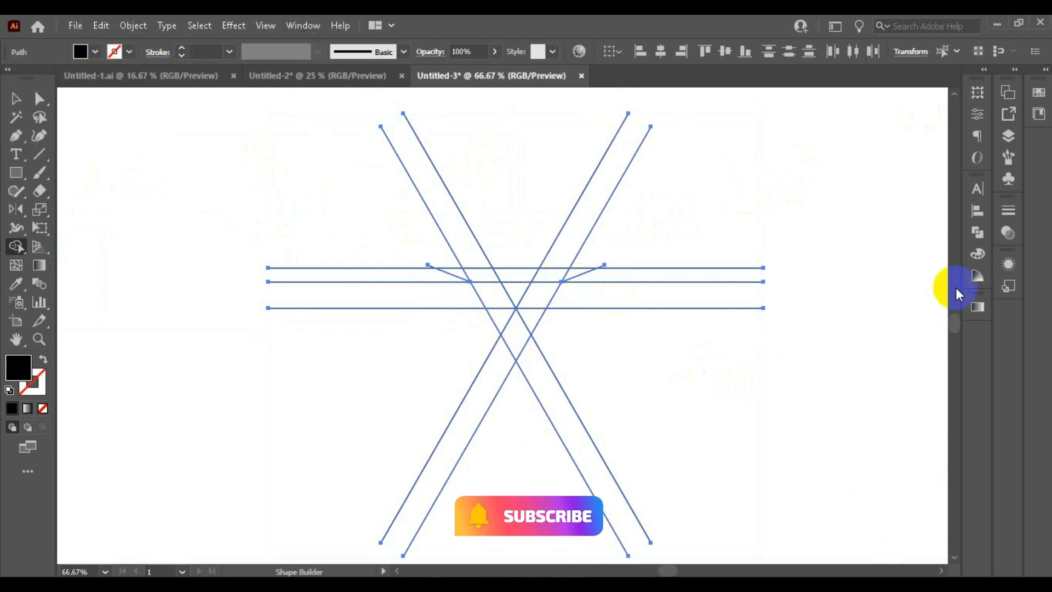
Merge the central trapezoid region and both side wing regions into one black shape
scroll(542, 270, up, 3)
mouse_move(628, 265)
mouse_down()
mouse_move(588, 270)
mouse_move(530, 340)
mouse_up()
mouse_move(438, 345)
mouse_down()
mouse_move(407, 336)
mouse_move(336, 275)
mouse_move(305, 270)
mouse_move(396, 276)
mouse_up()
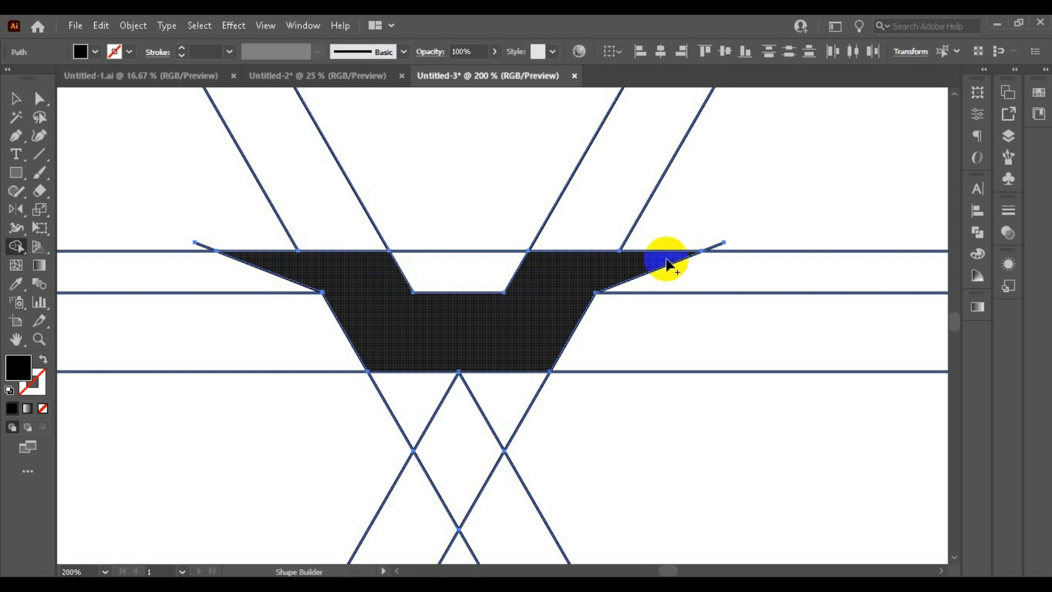
scroll(615, 275, up, 4)
scroll(675, 308, down, 3)
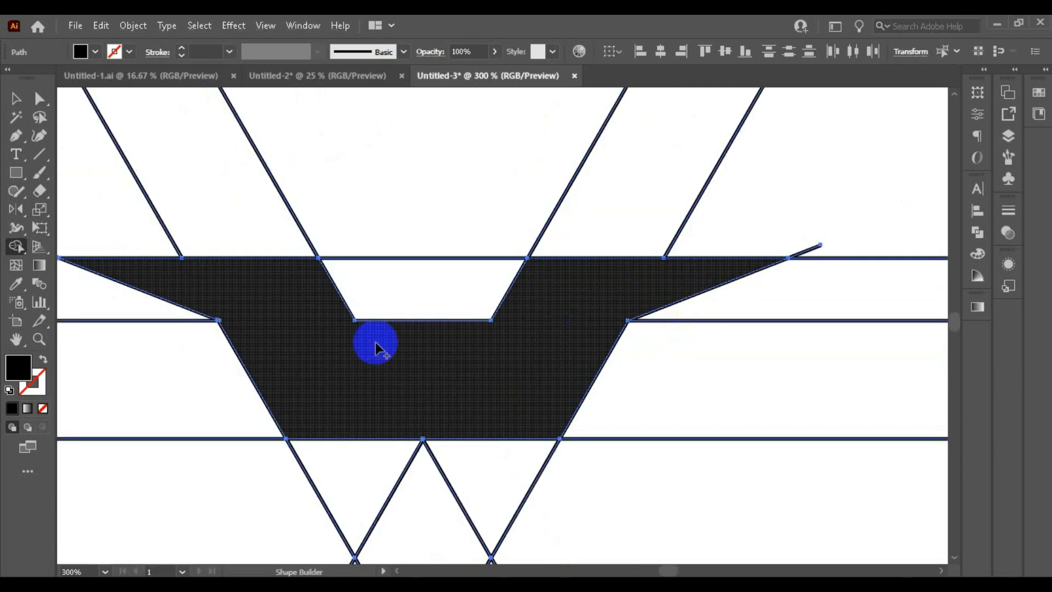
scroll(214, 312, up, 4)
scroll(248, 329, up, 4)
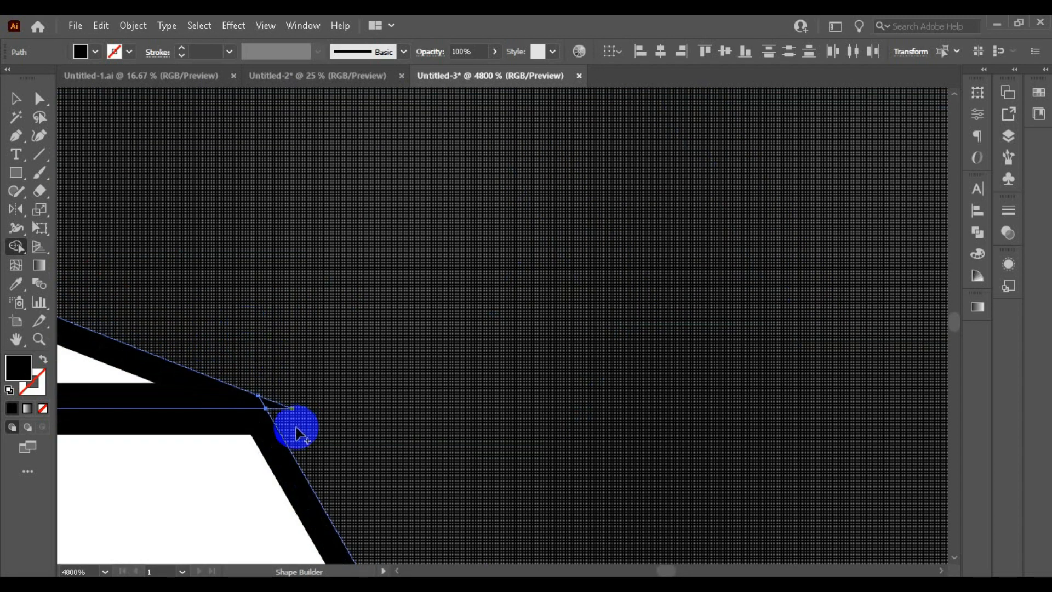
scroll(394, 376, down, 12)
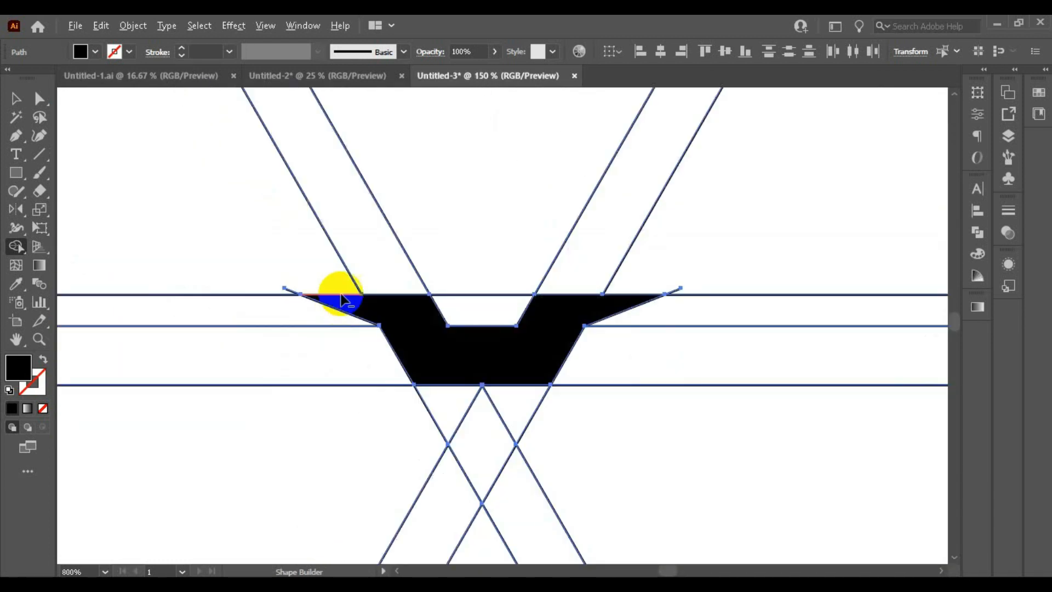
click(15, 99)
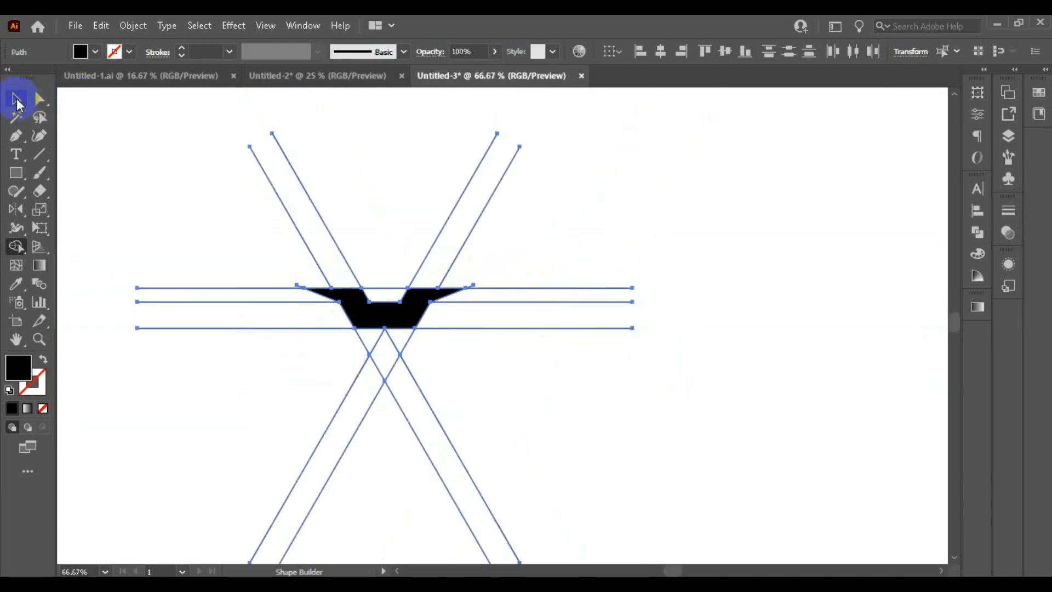
Separate the black shape from the construction lines and move it to the right of them
key(ctrl+a)
scroll(422, 289, down, 1)
scroll(419, 293, up, 1)
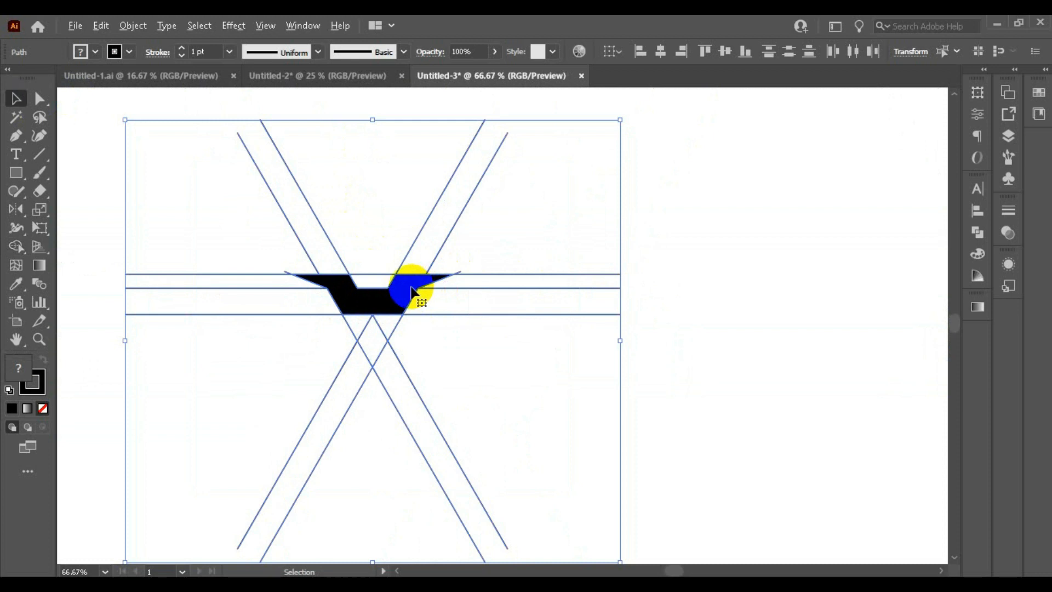
right_click(417, 299)
click(734, 368)
click(391, 310)
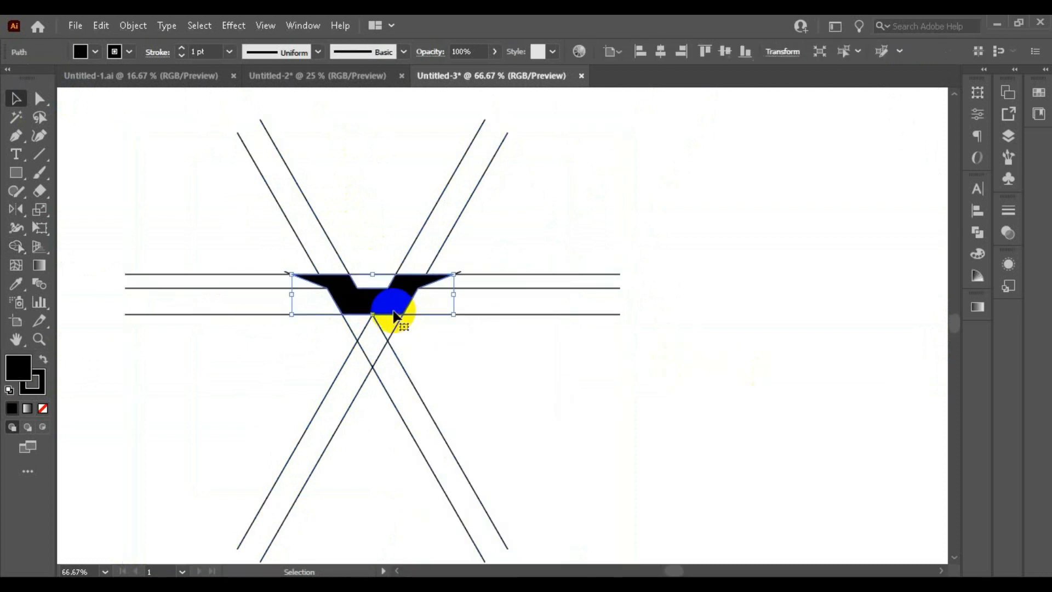
drag(391, 310, 733, 243)
click(752, 361)
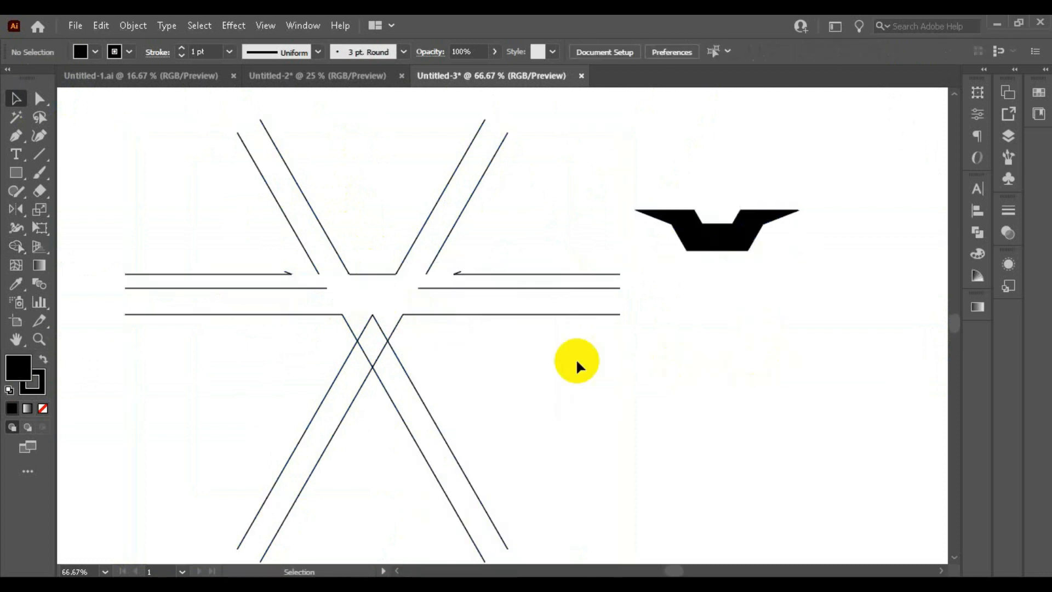
Delete the construction lines, keeping only the black shape
key(ctrl+minus)
drag(538, 478, 537, 480)
key(Delete)
click(677, 267)
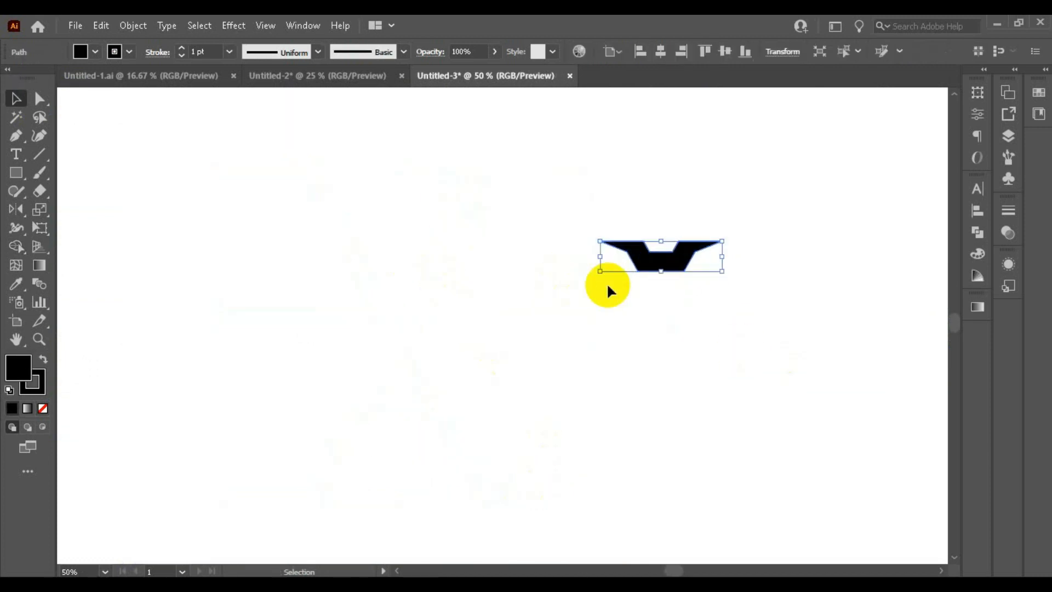
Move the black shape to the middle of the artboard and set its stroke to none
drag(687, 257, 483, 272)
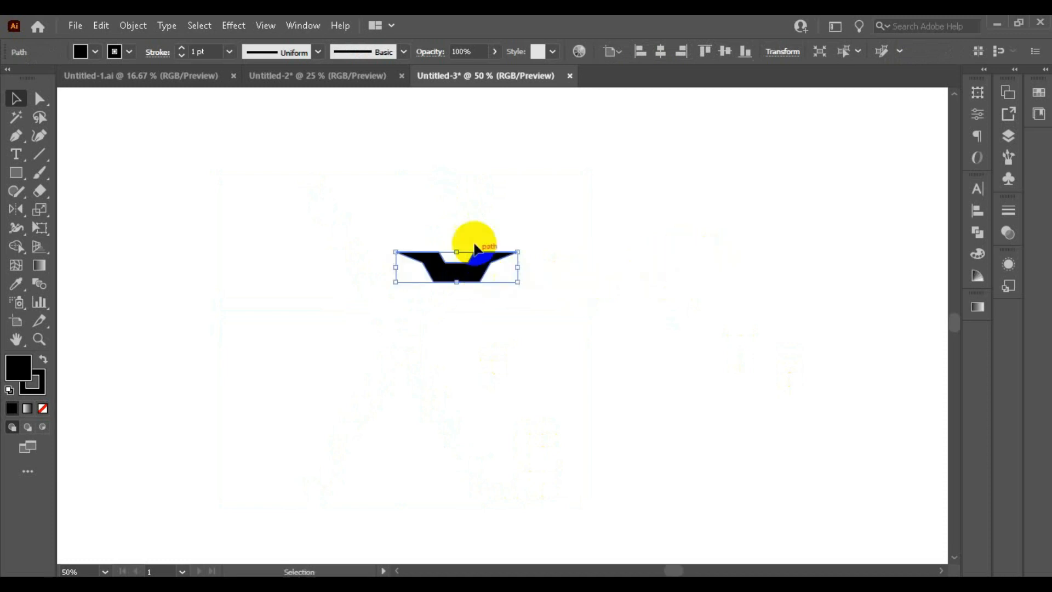
scroll(435, 245, up, 3)
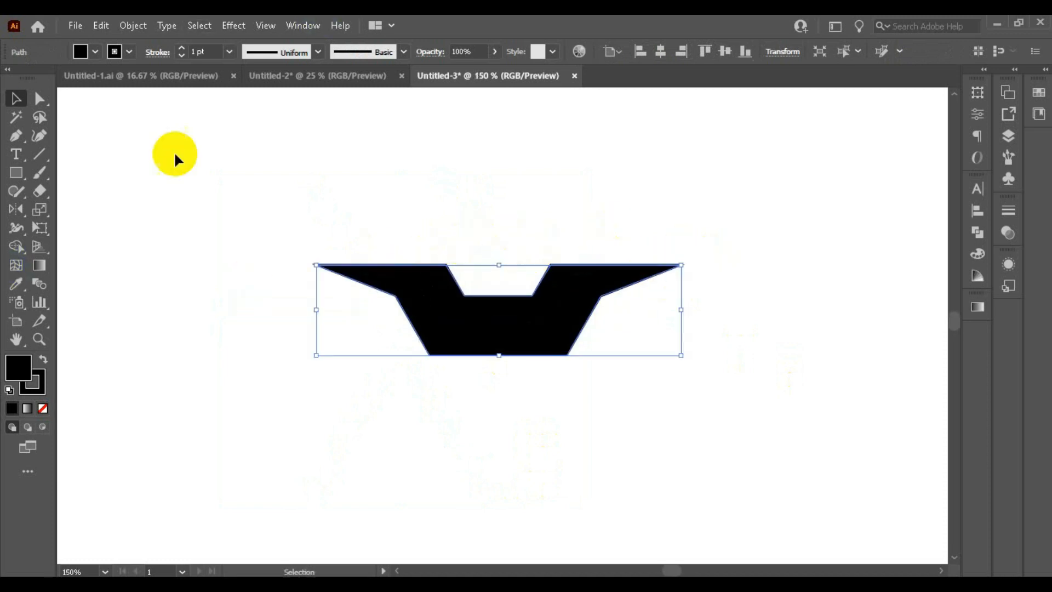
click(129, 51)
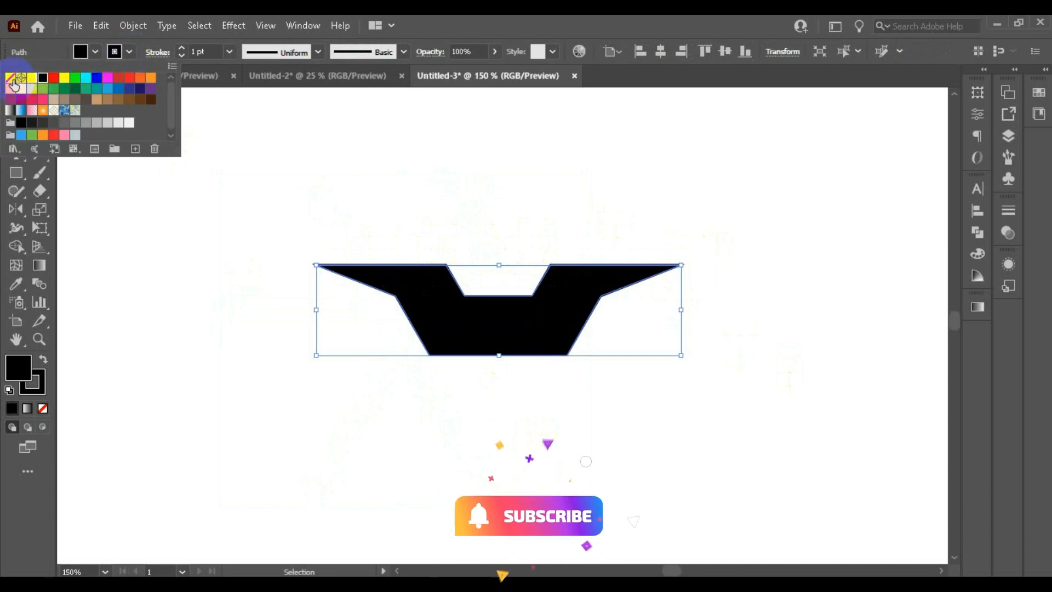
click(11, 80)
click(131, 51)
Round all of the shape's corners to about 35 pt
click(38, 100)
scroll(523, 286, up, 1)
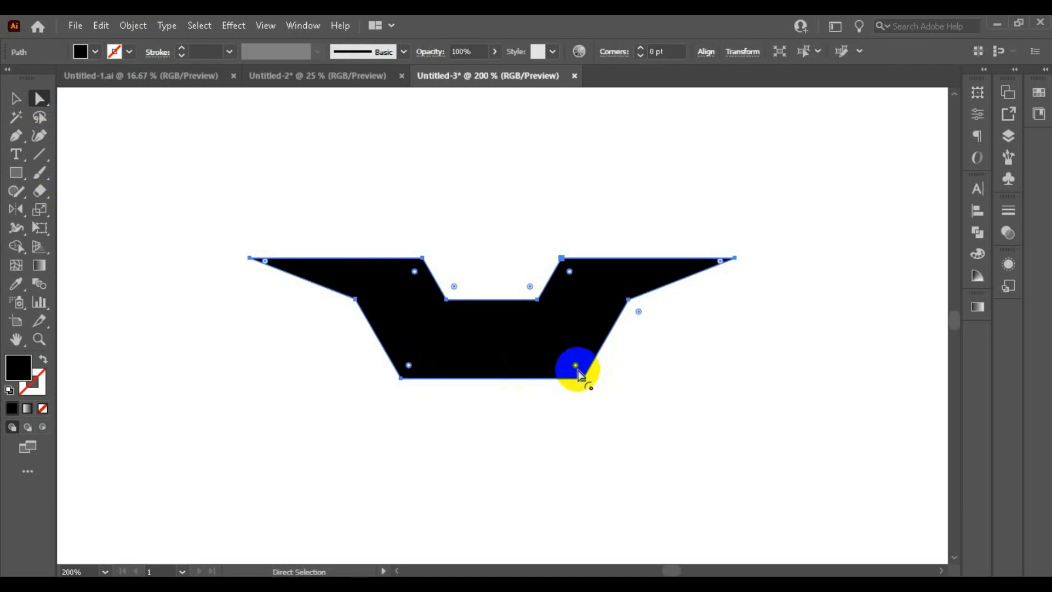
drag(575, 366, 517, 320)
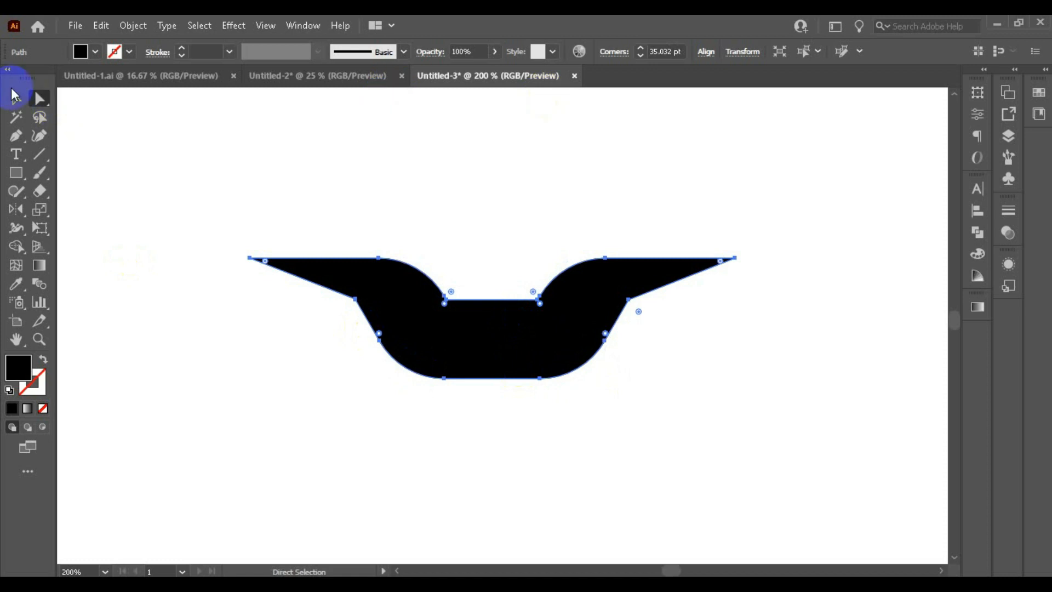
Add a Transform effect to the shape with 2 copies, a 60° rotation, and Reflect X and Reflect Y enabled
click(16, 98)
click(605, 219)
scroll(614, 222, up, 1)
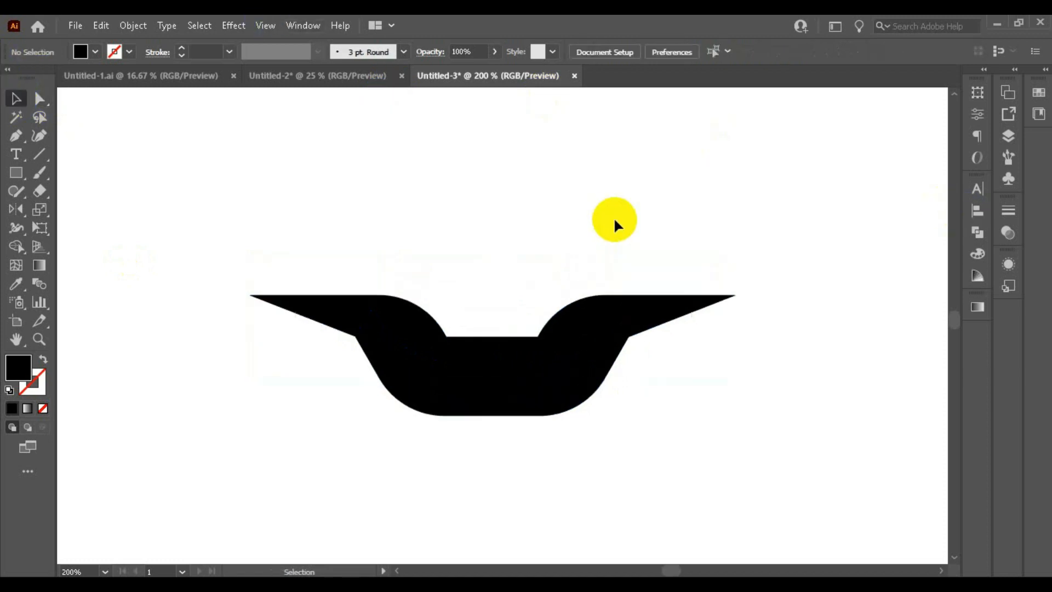
click(570, 346)
click(971, 311)
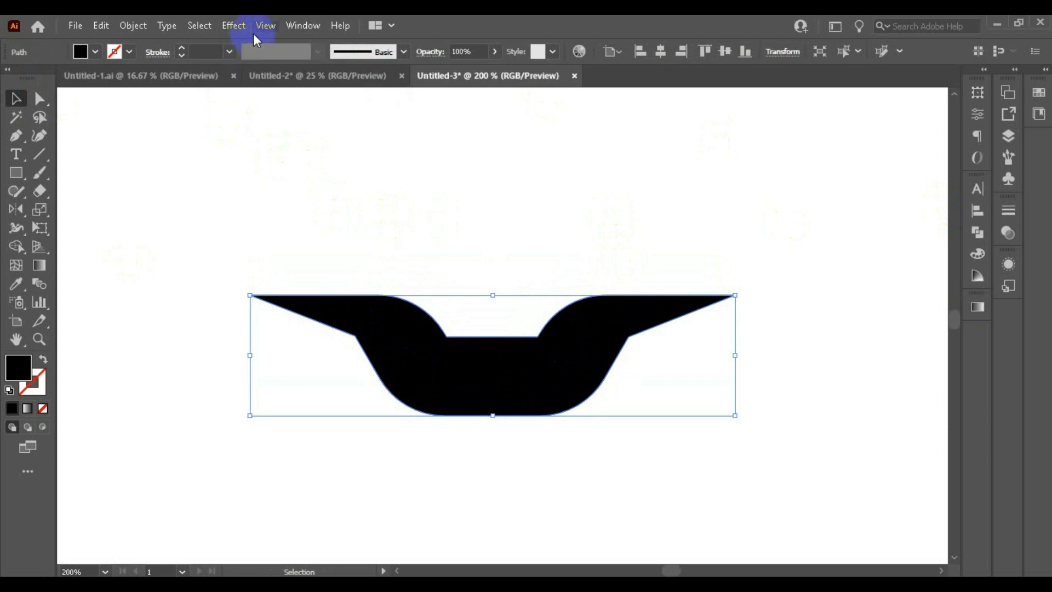
click(237, 28)
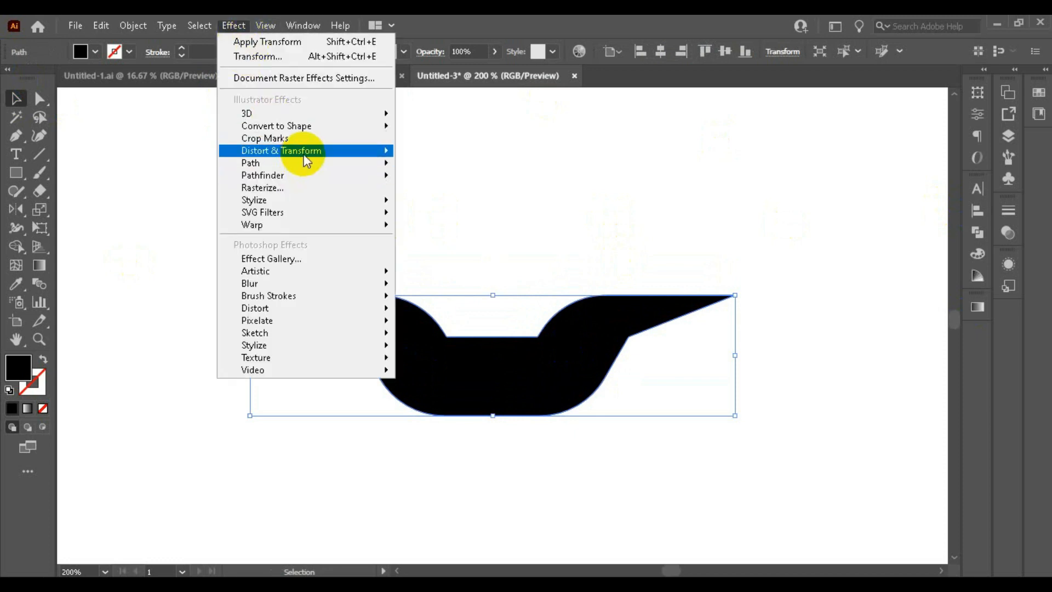
mouse_move(305, 152)
click(499, 202)
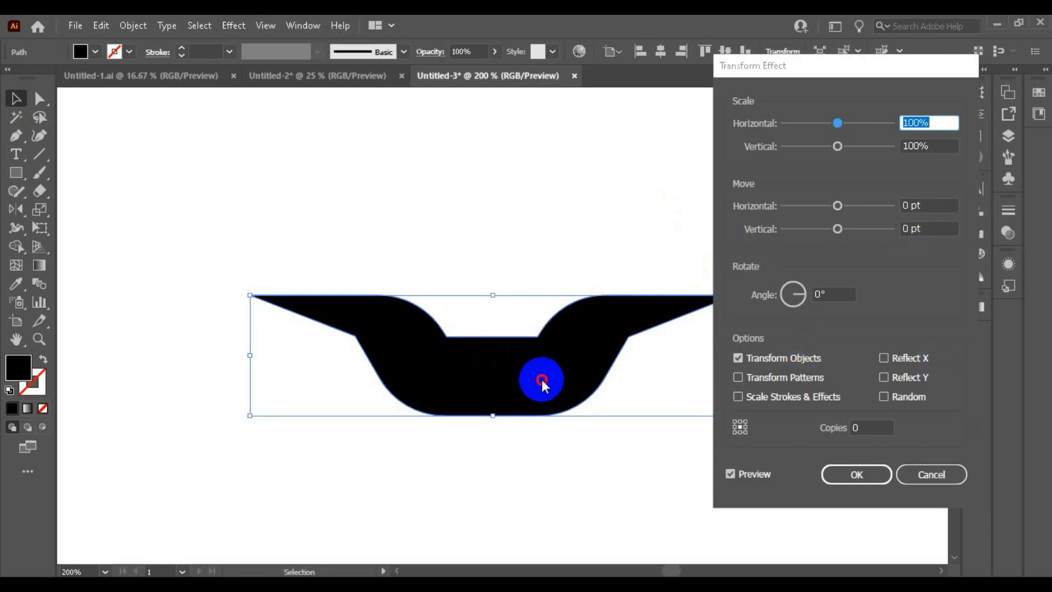
drag(852, 67, 924, 79)
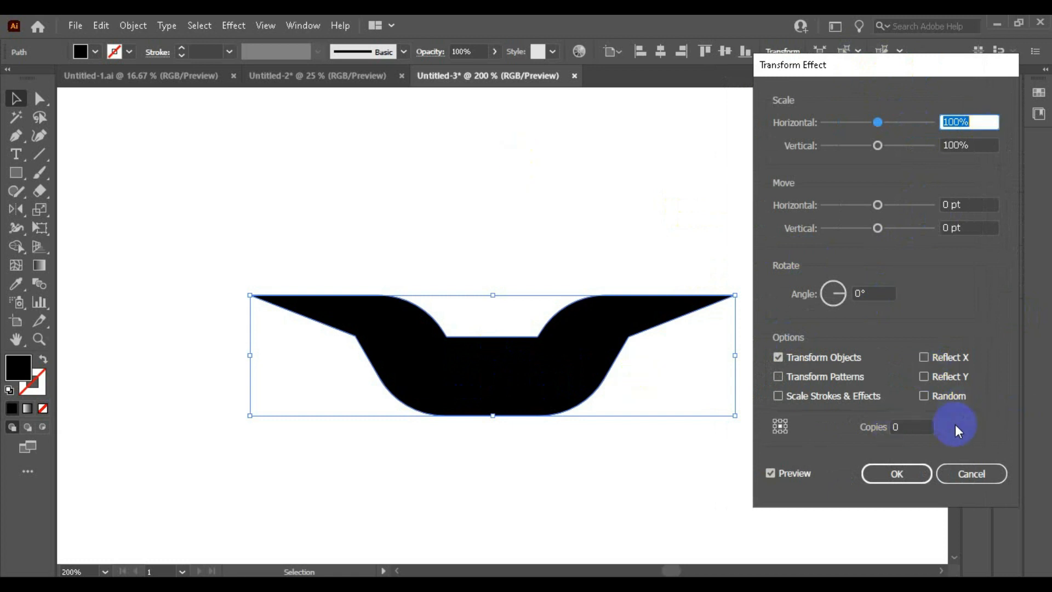
double_click(911, 430)
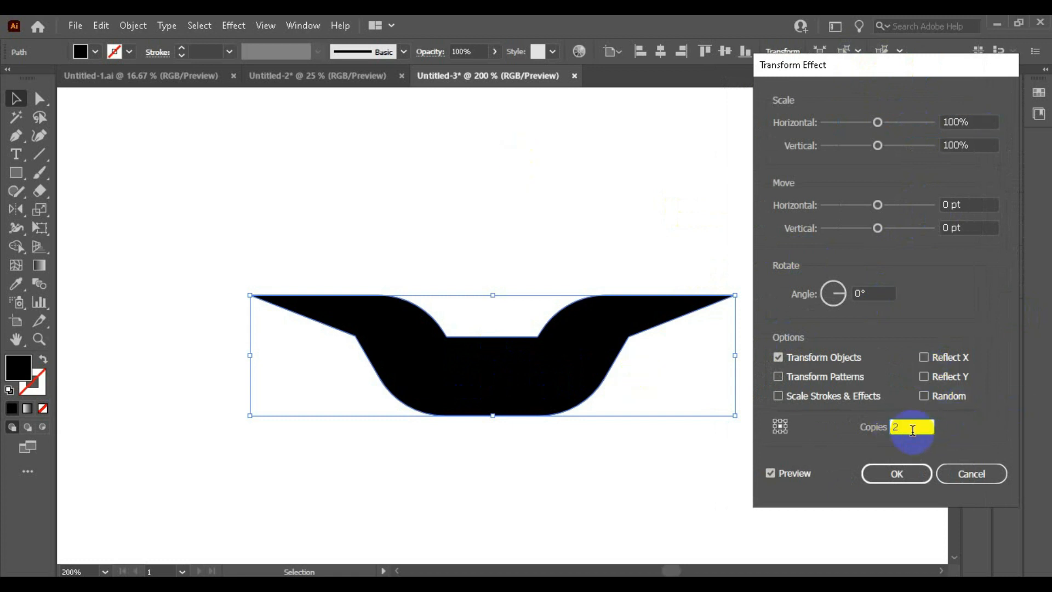
text(2)
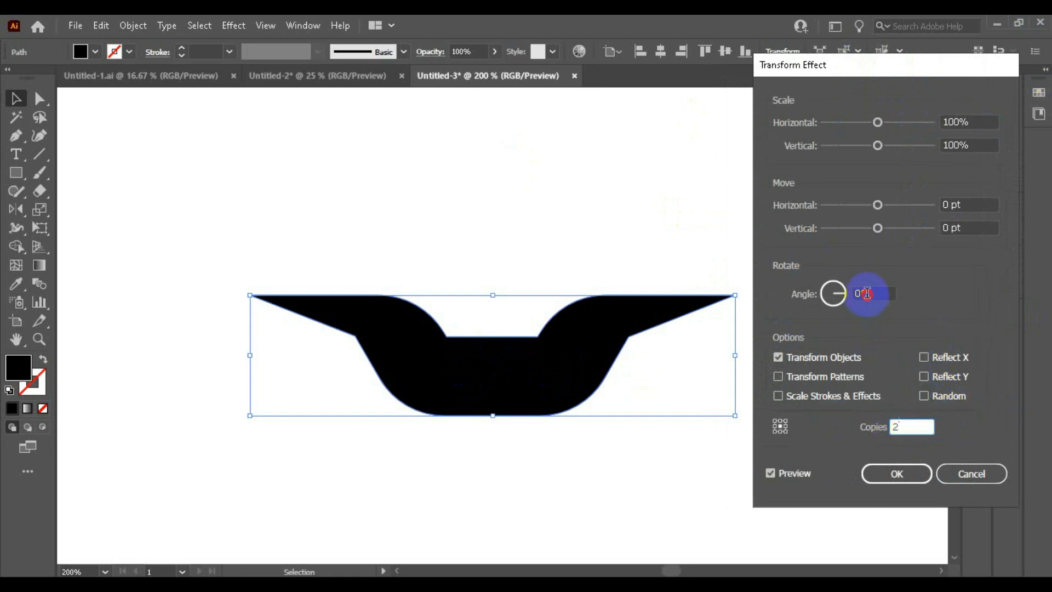
double_click(865, 293)
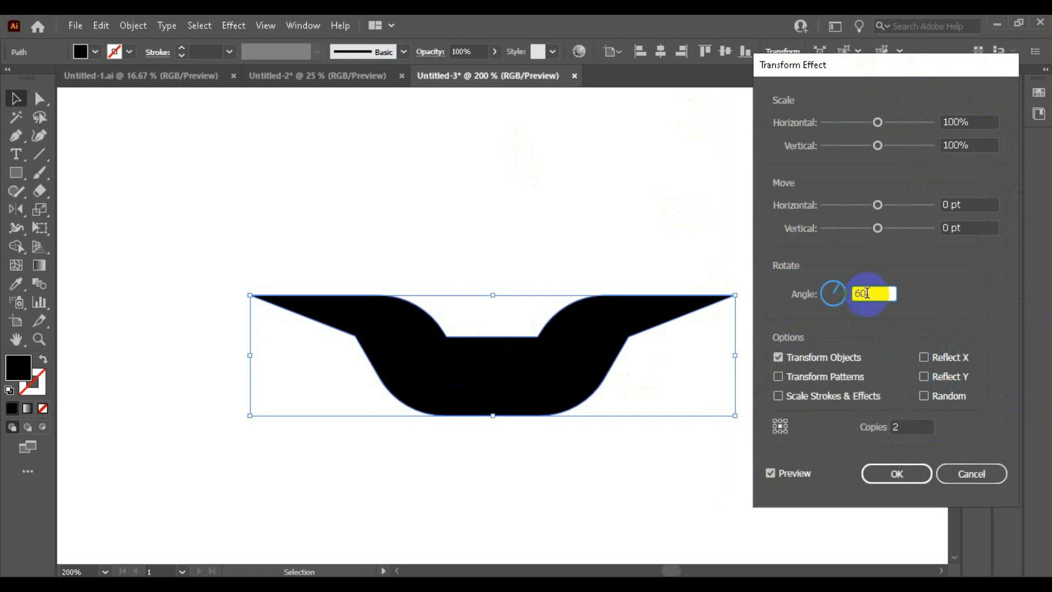
double_click(969, 203)
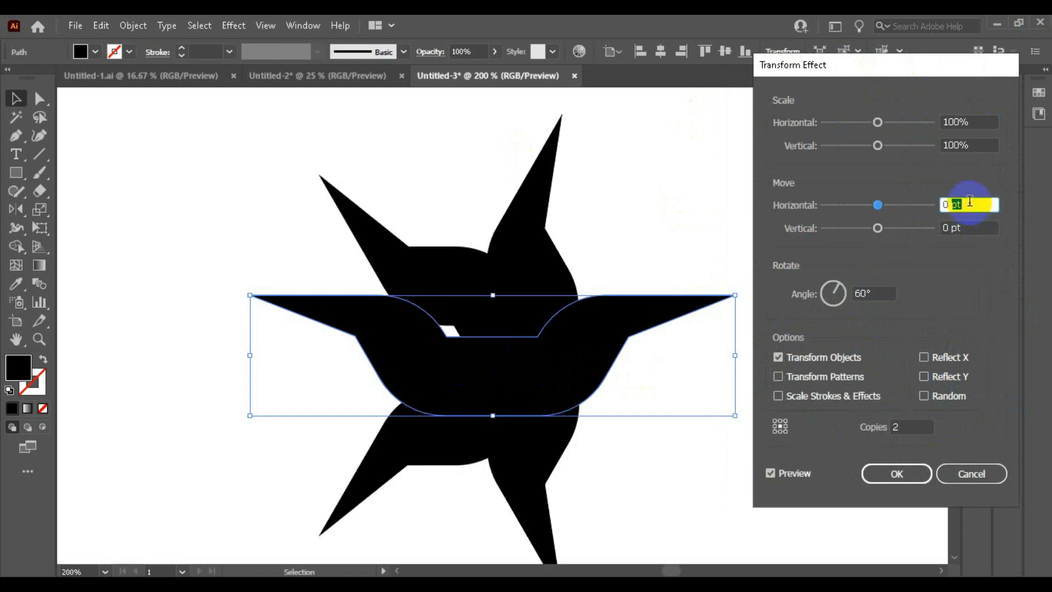
click(924, 357)
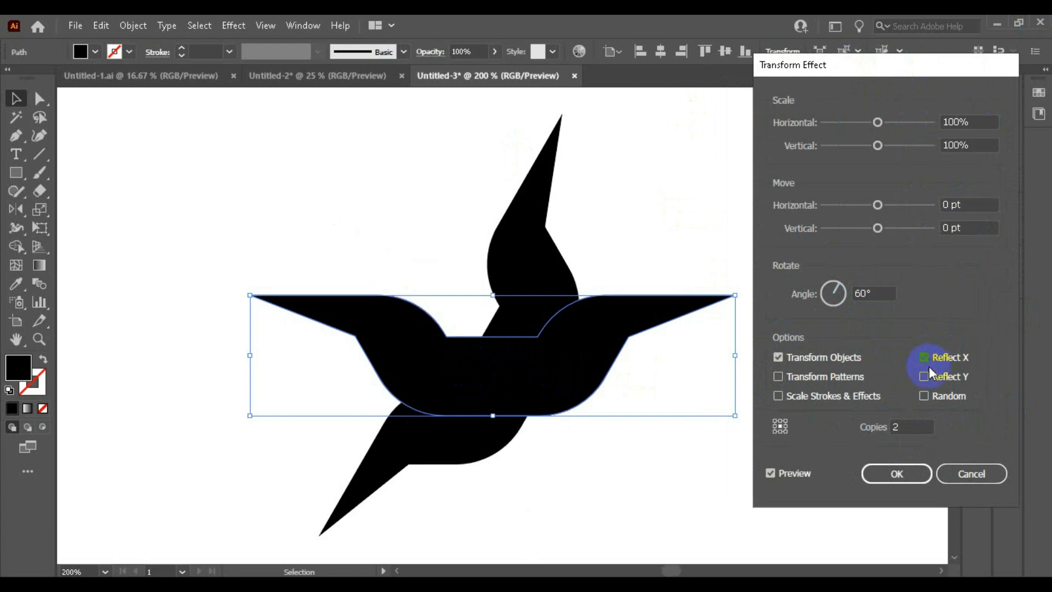
click(923, 377)
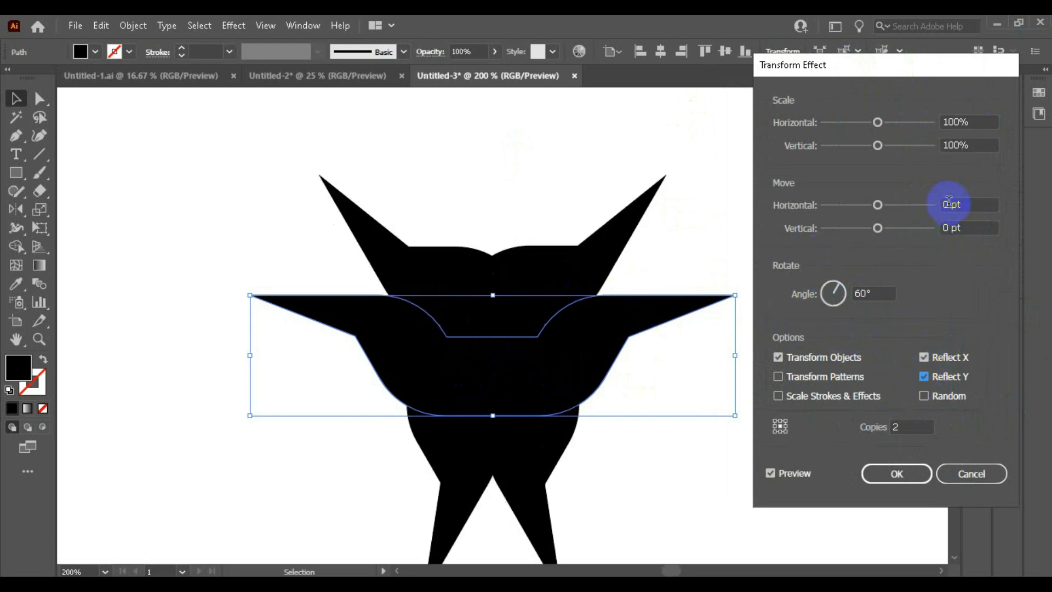
Set the effect's horizontal move to 40 pt and vertical move to 75 pt, then apply it
double_click(971, 206)
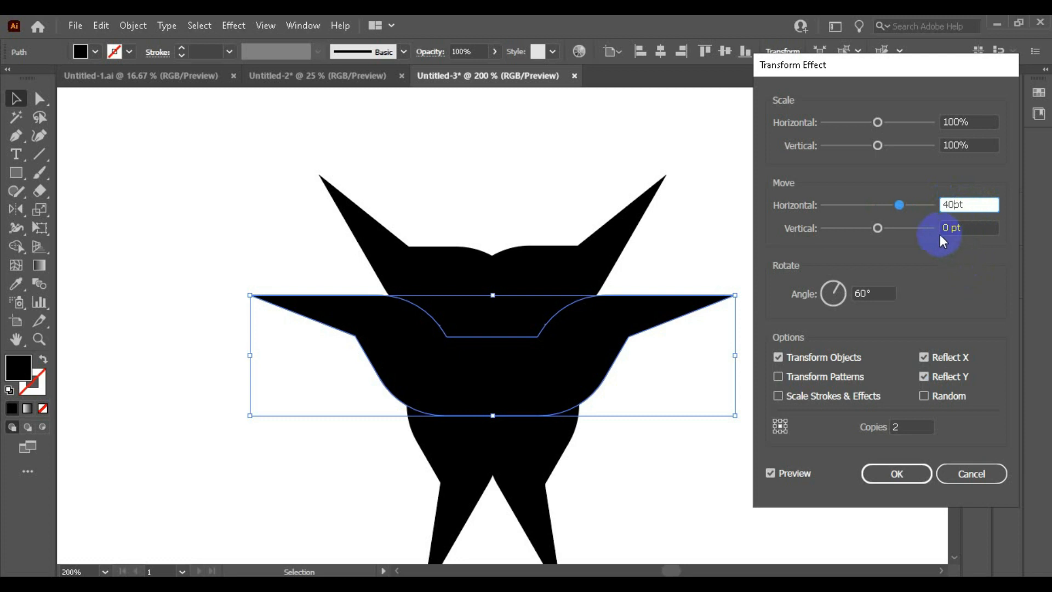
double_click(943, 225)
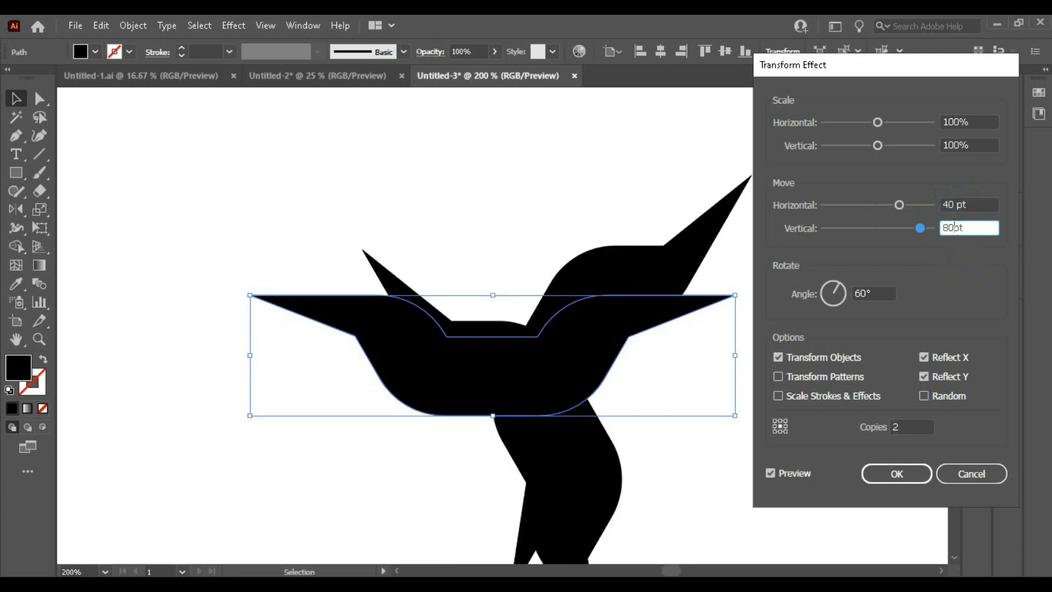
text(80pt)
click(963, 205)
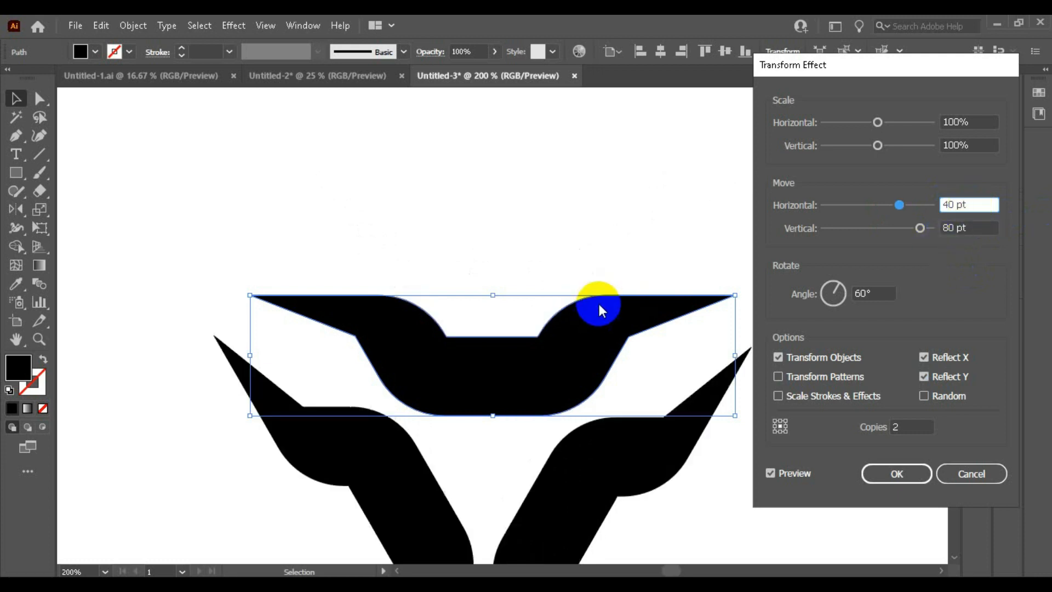
double_click(947, 228)
key(Down)
key(Down)
key(Down)
key(Down)
key(Down)
key(Down)
key(Down)
key(Up)
key(Up)
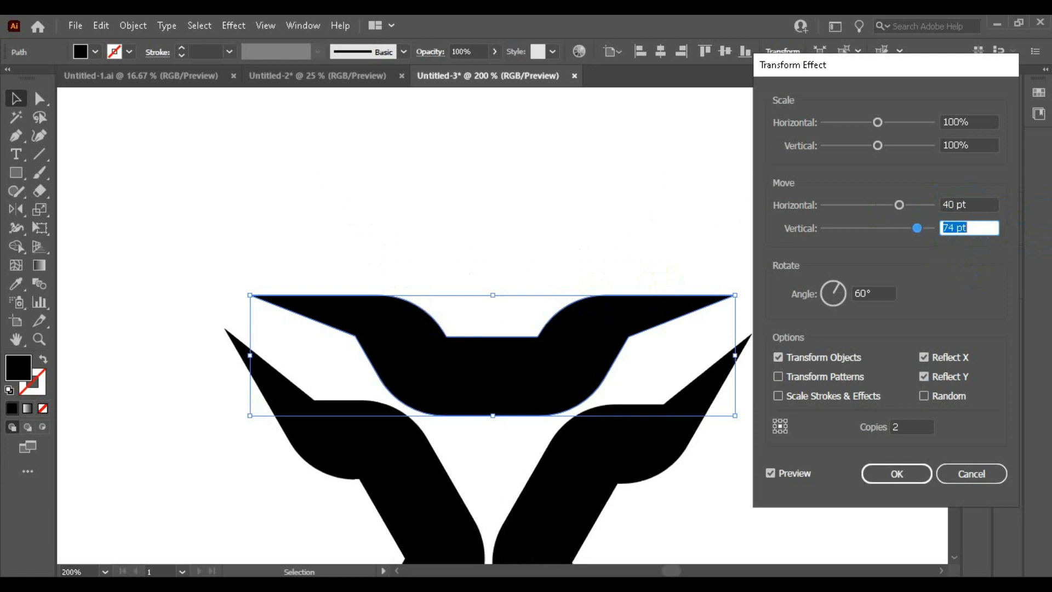
key(Up)
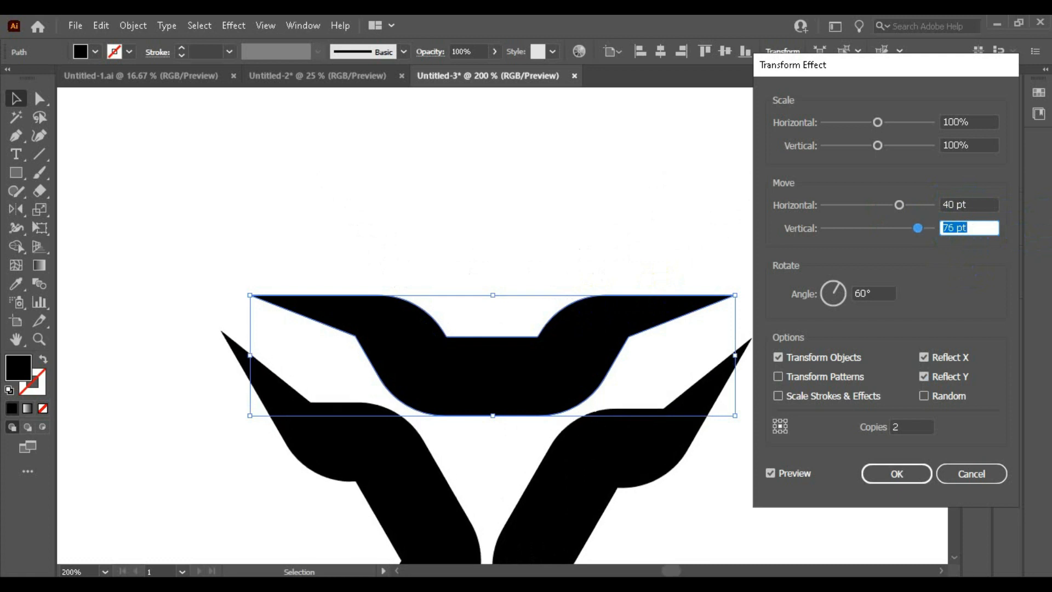
key(Up)
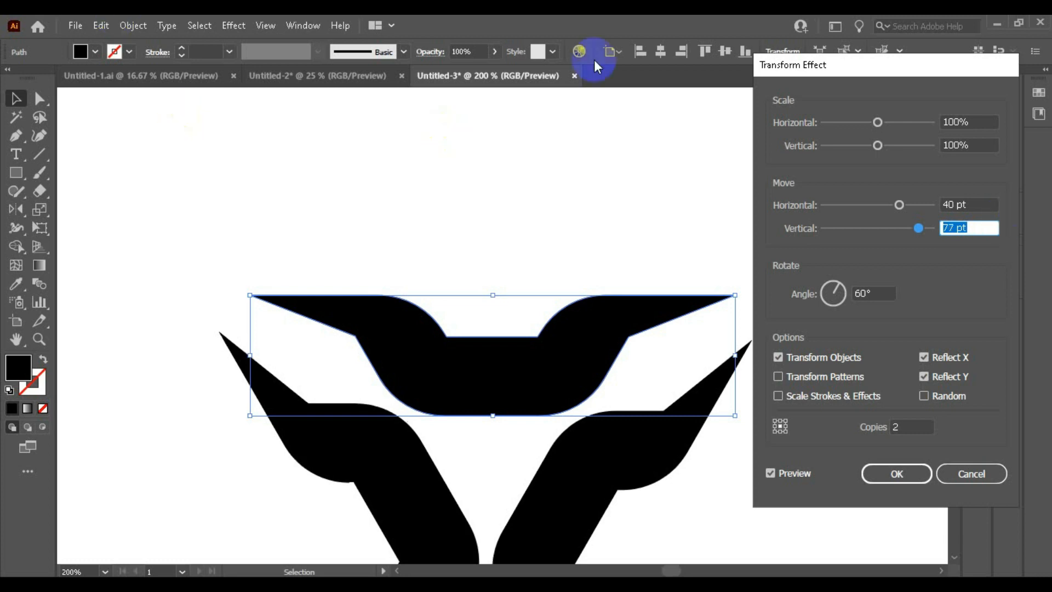
key(Down)
key(Down)
key(Down)
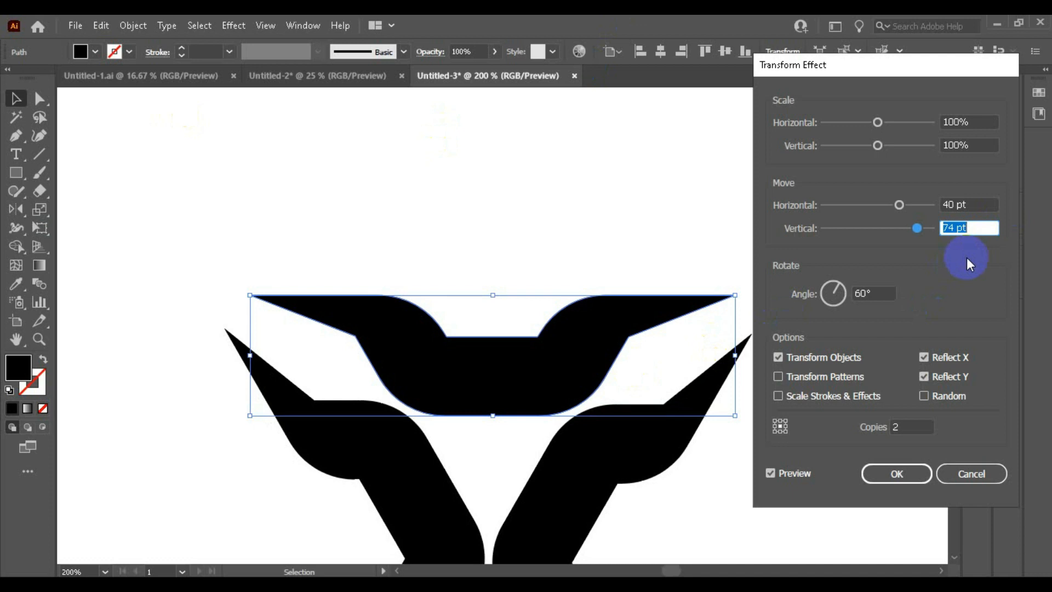
key(Up)
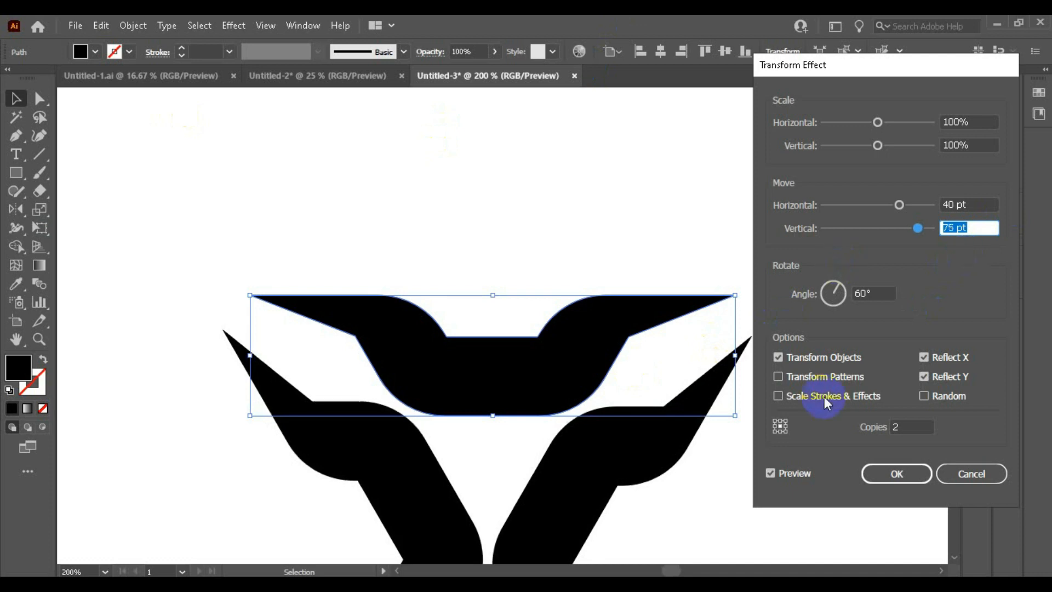
click(902, 477)
Expand the shape's appearance so the transformed copies become editable objects
scroll(498, 182, down, 1)
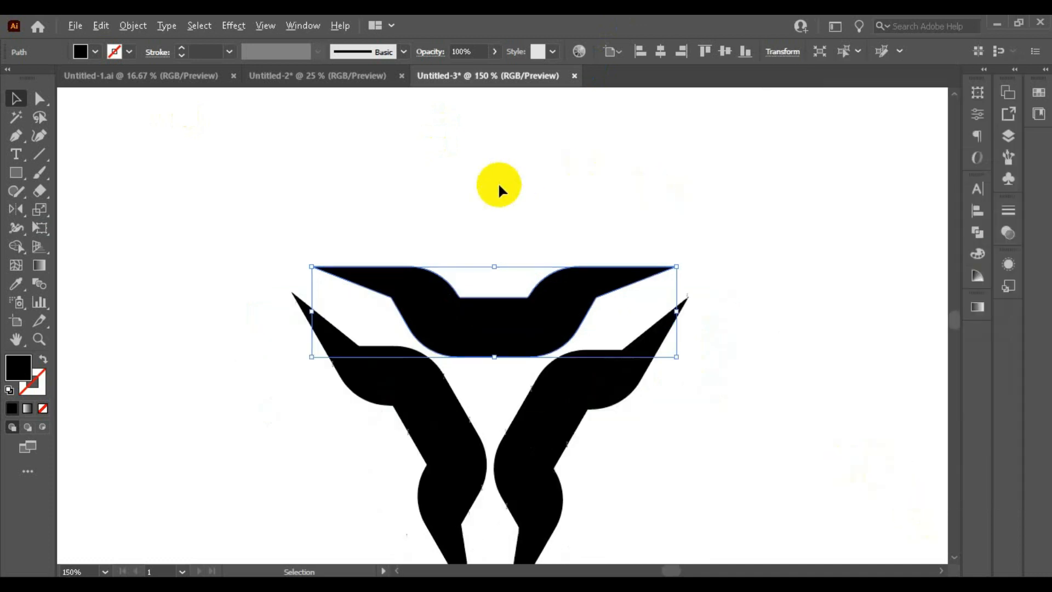
scroll(498, 182, down, 2)
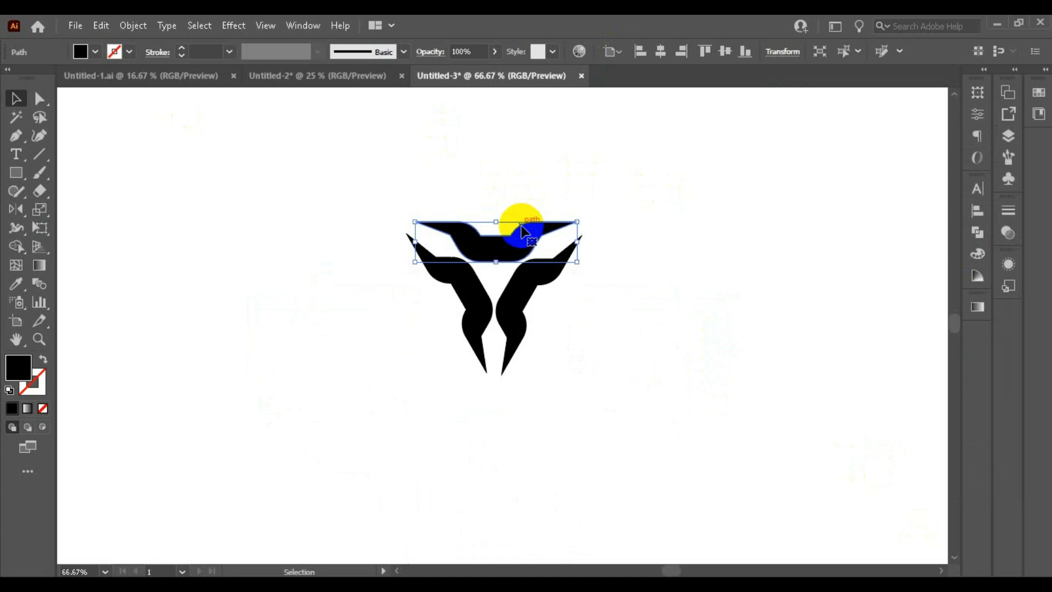
click(136, 28)
click(211, 219)
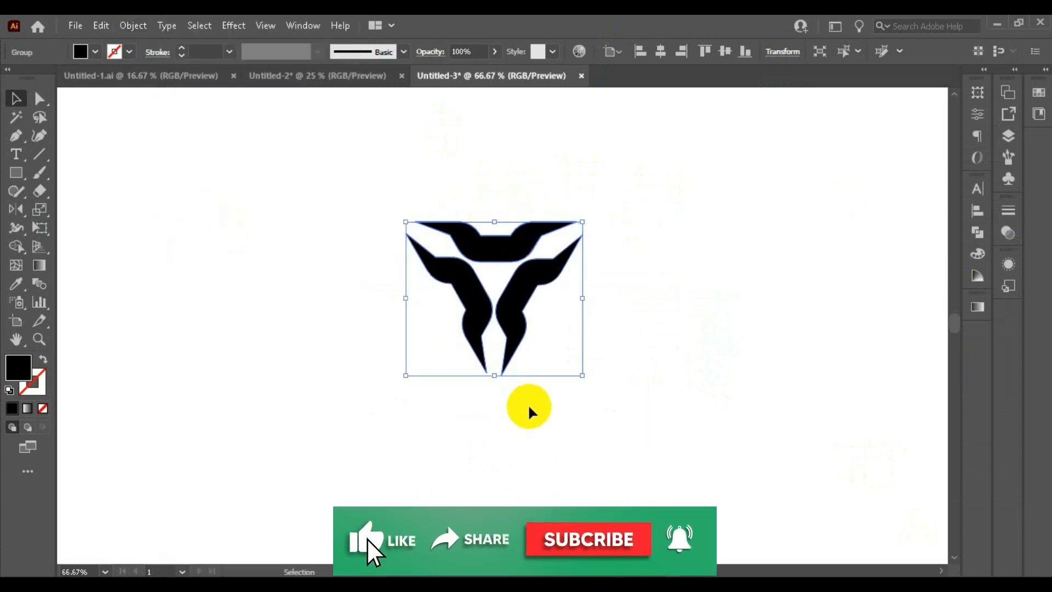